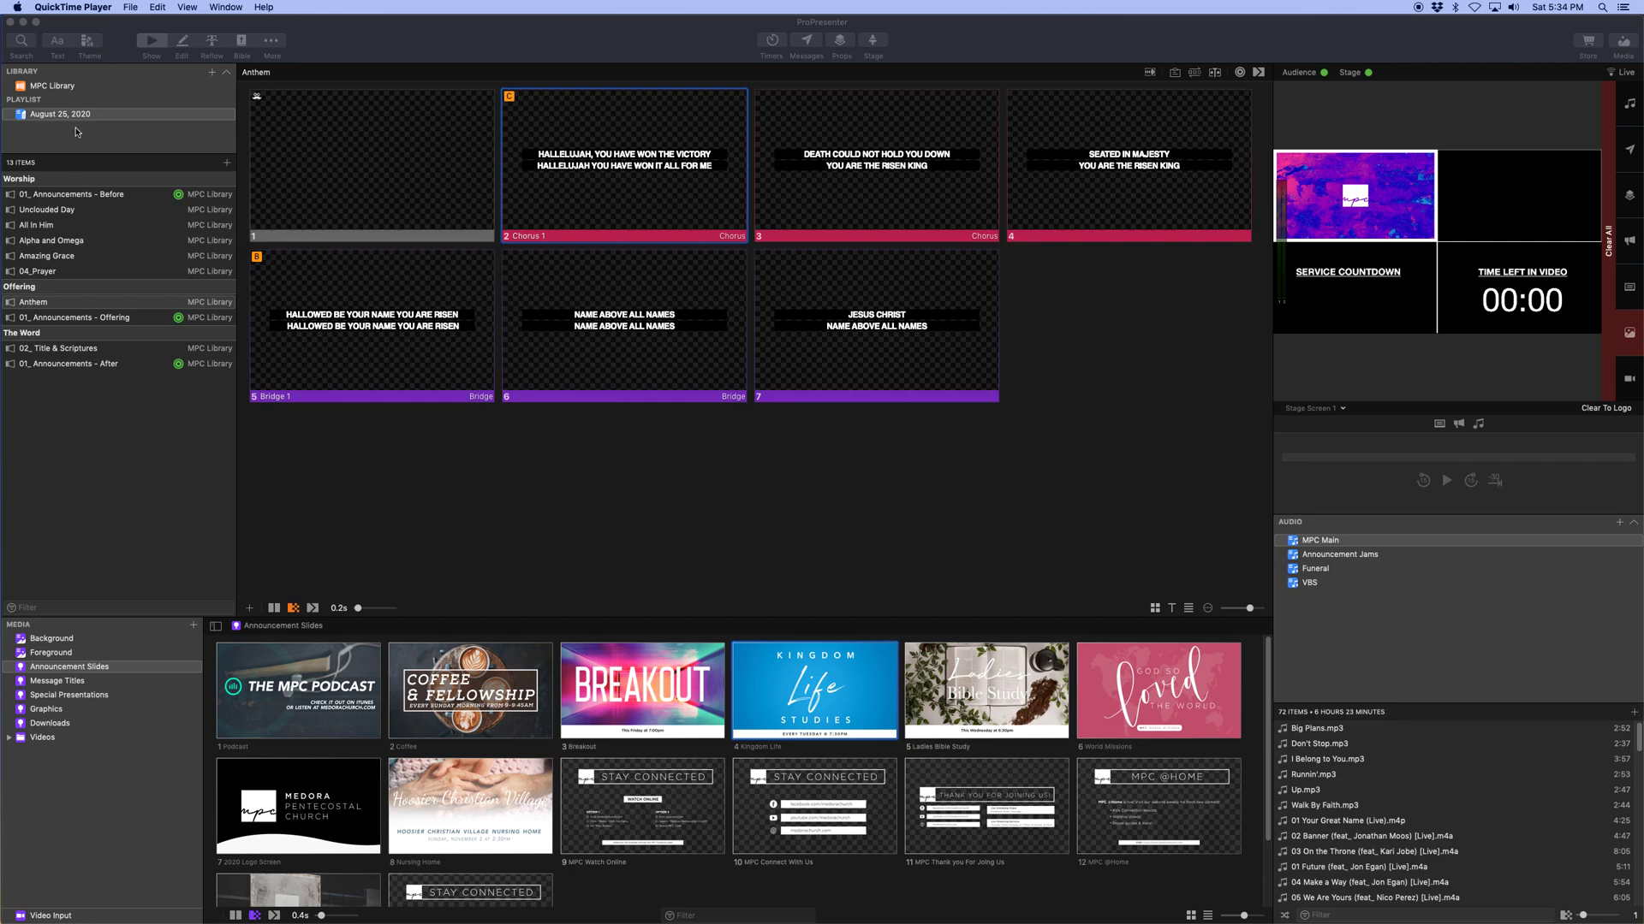
Step: Open the MPC Library and review the slides of 01_ Announcements - Before and 01_ Announcements - After
left_click(85, 91)
left_click(94, 89)
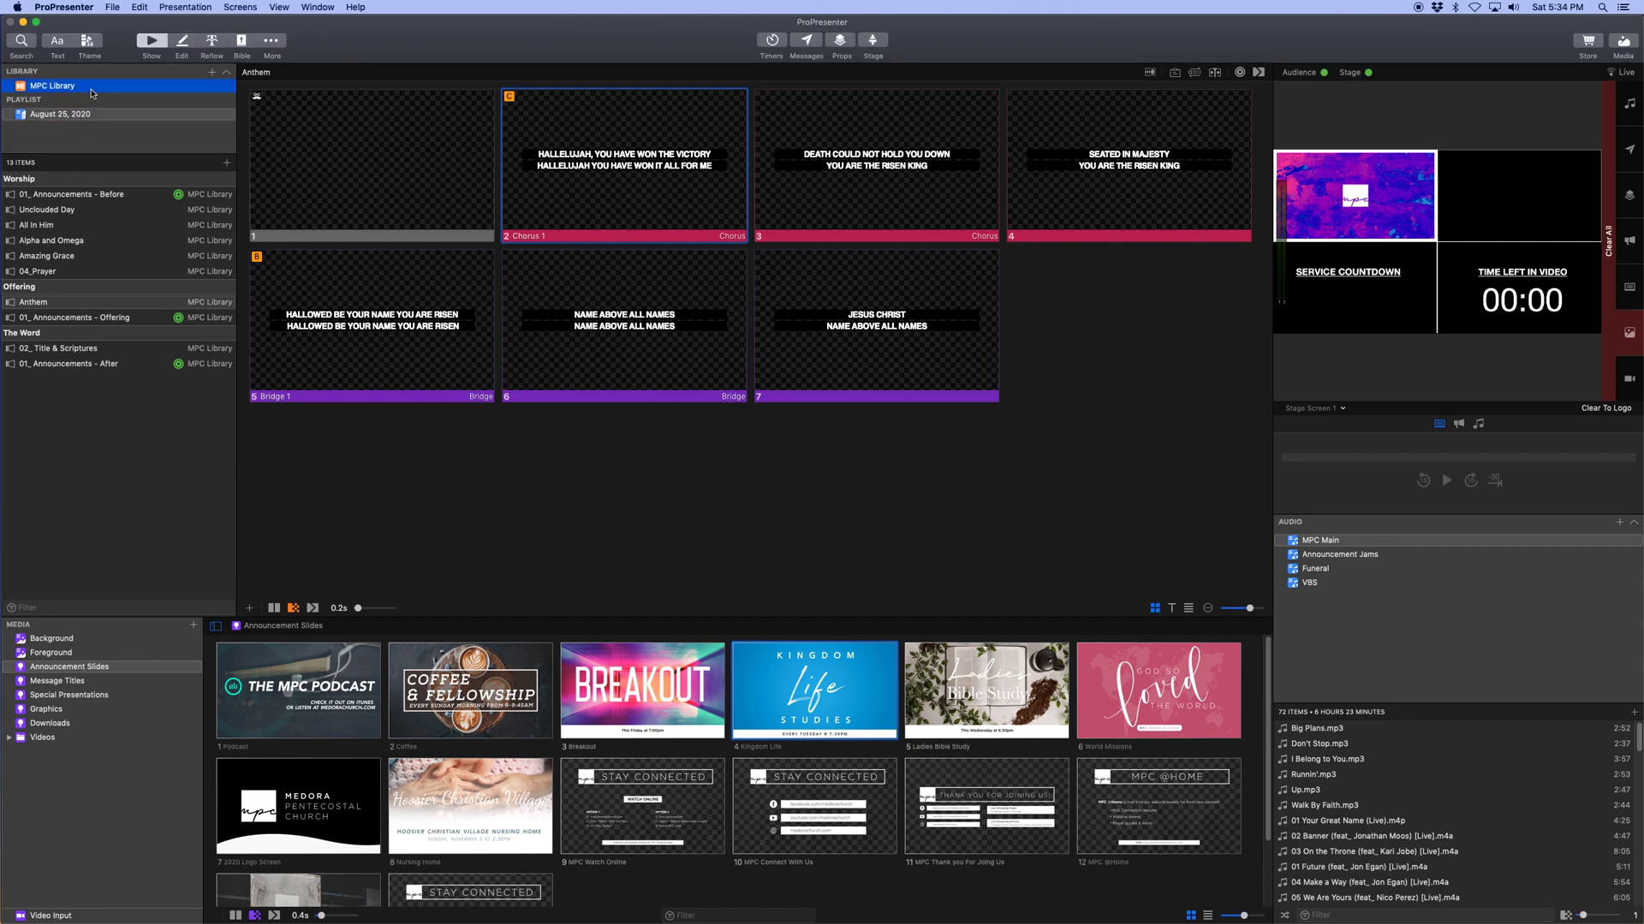
left_click(155, 196)
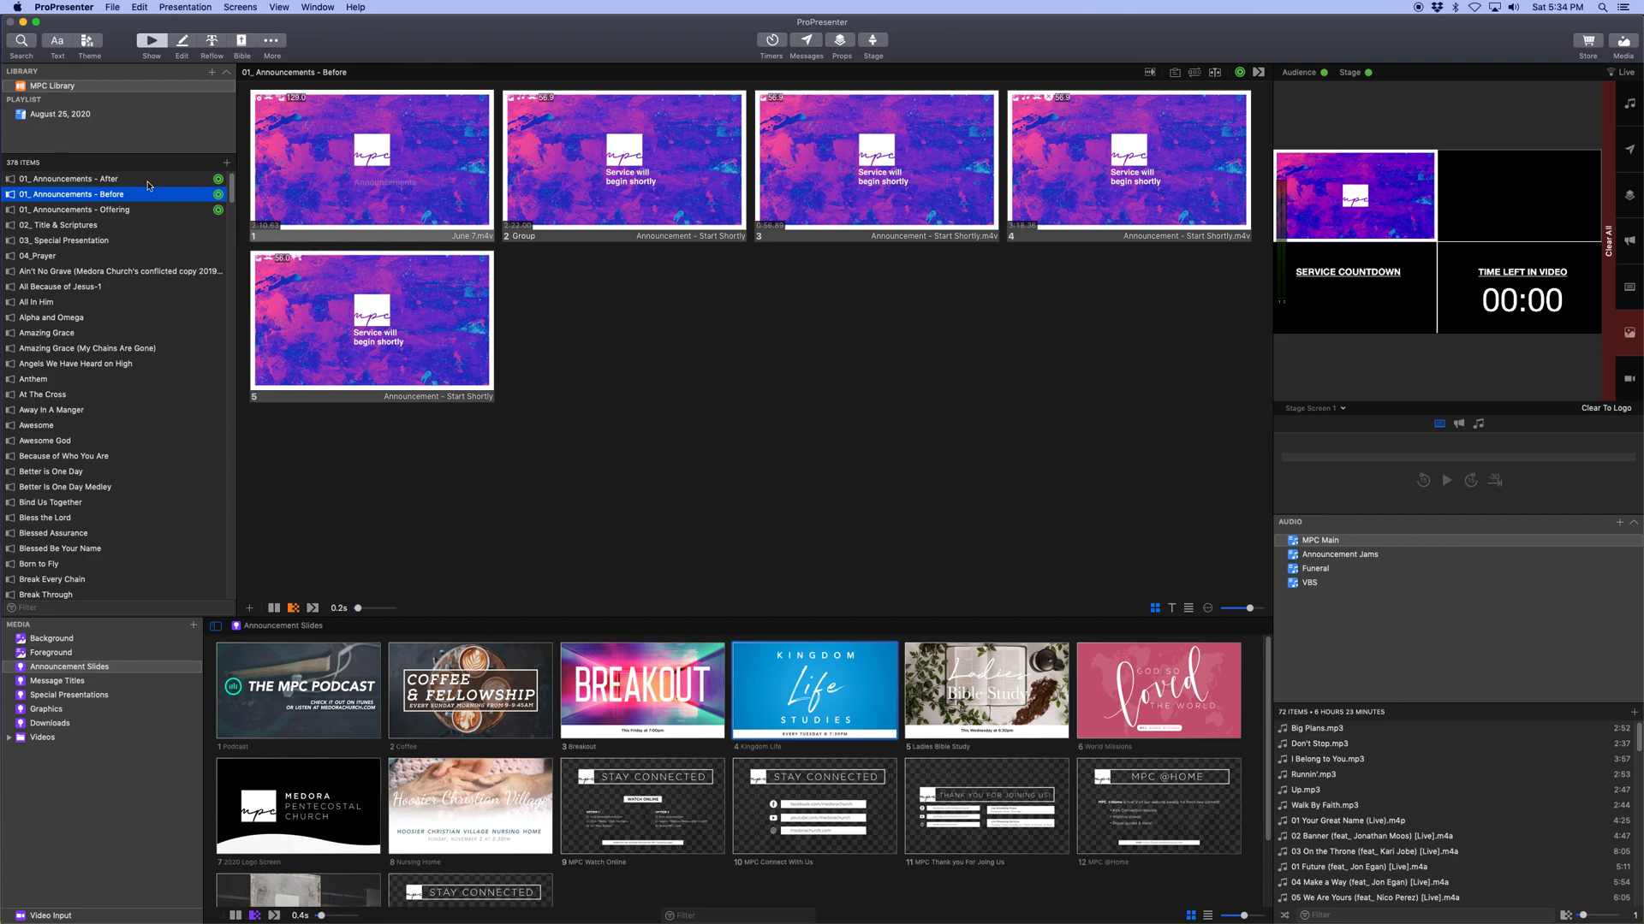
left_click(679, 359)
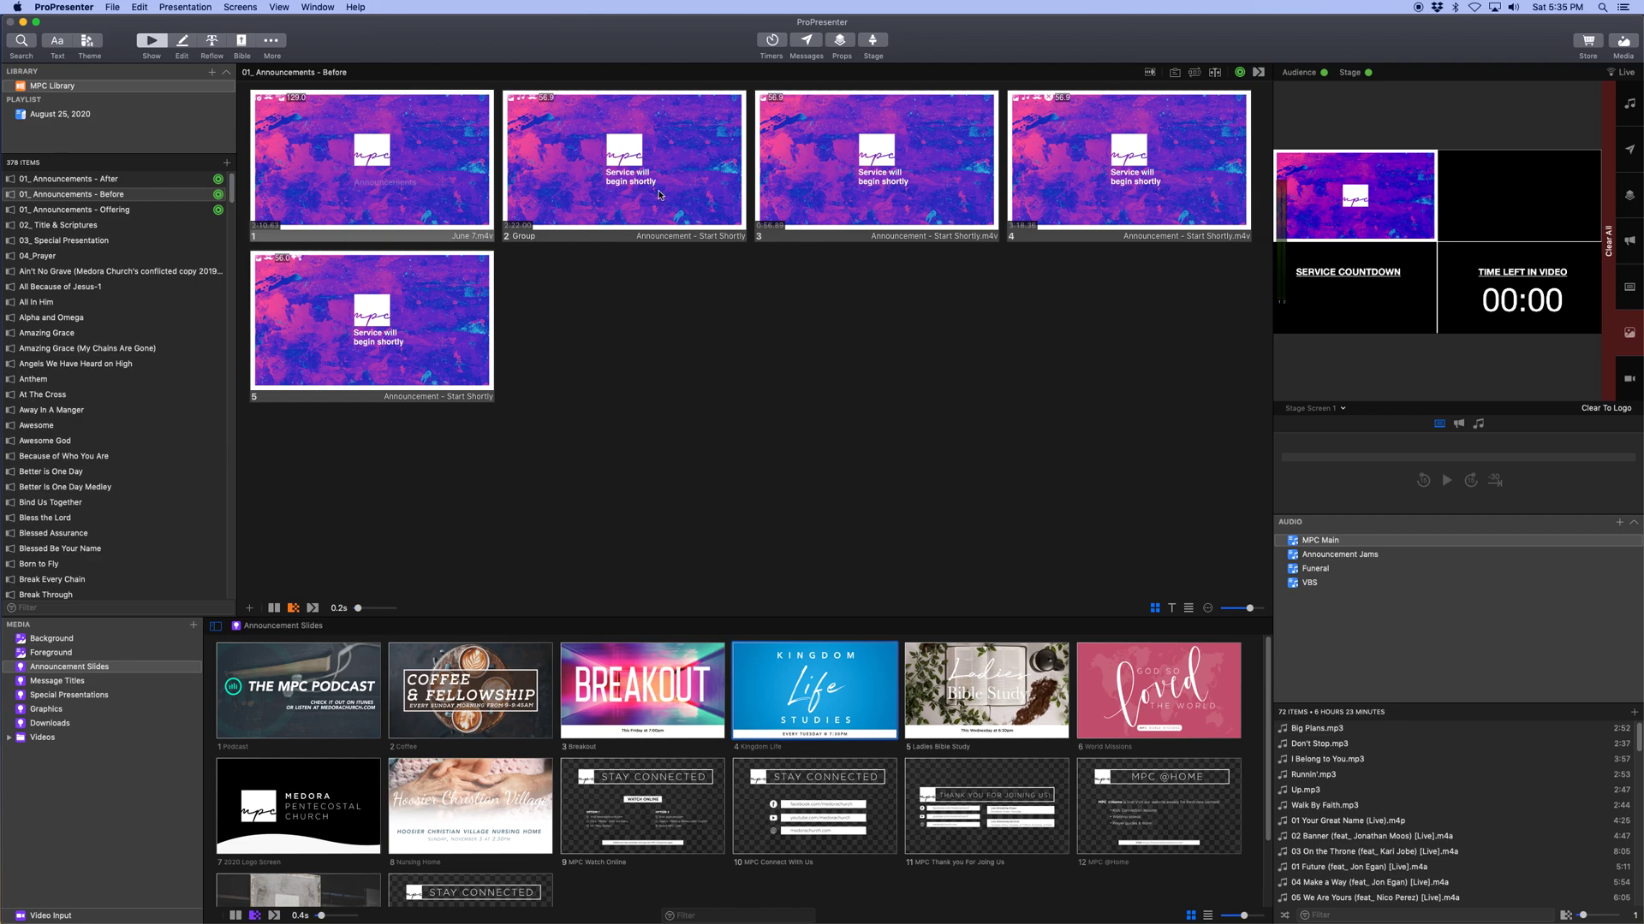
left_click(148, 182)
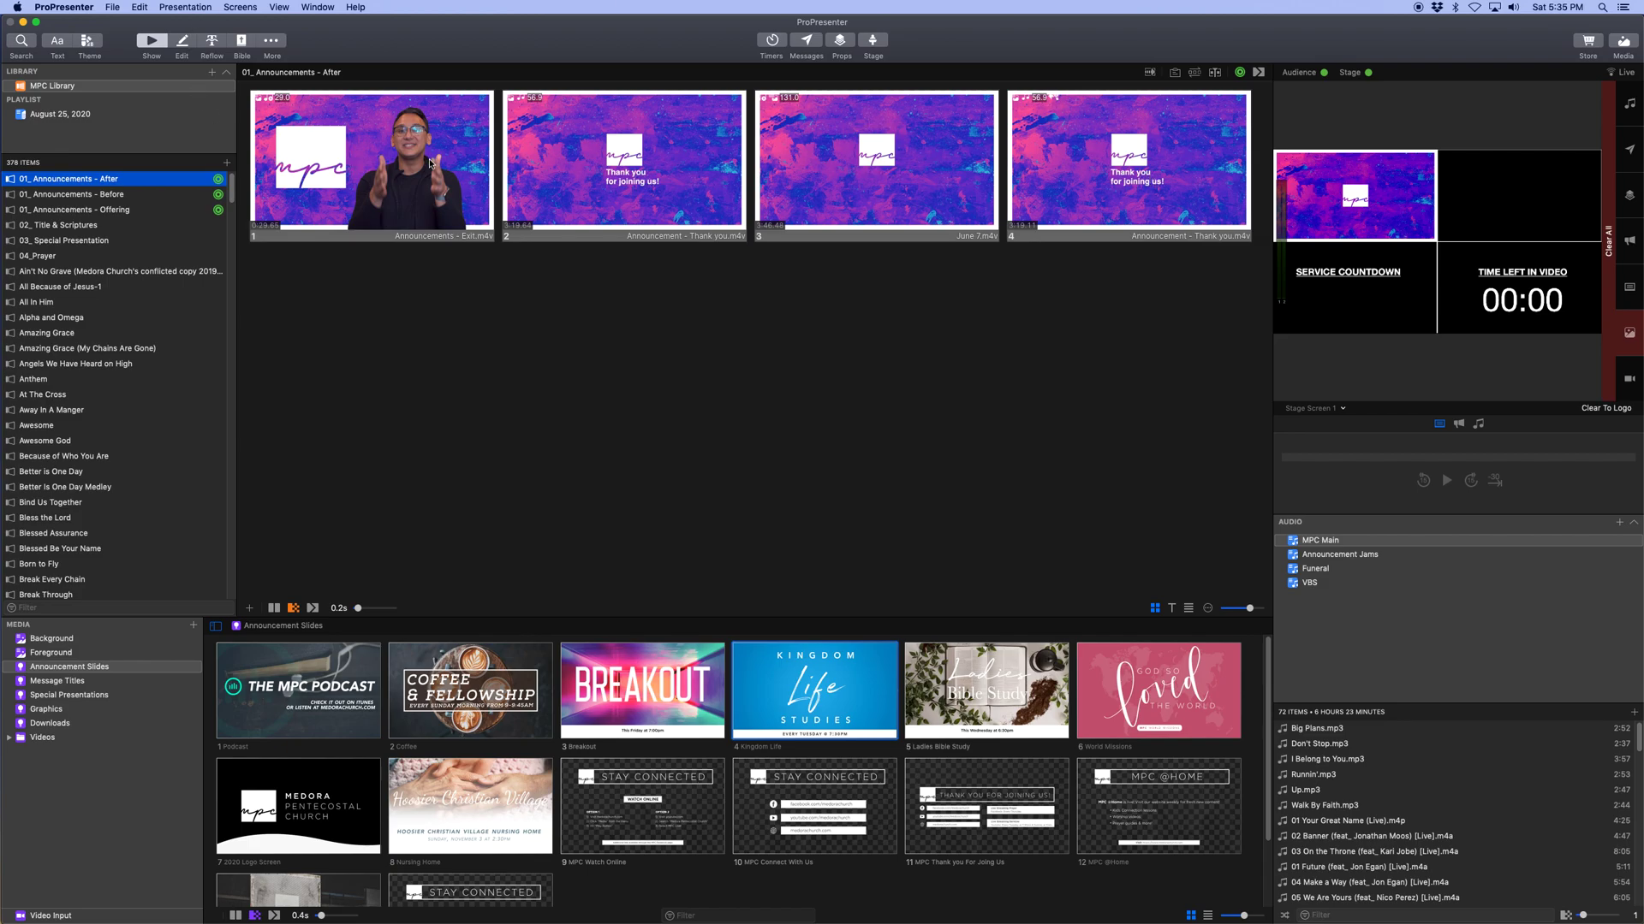
Step: Delete all slides from the 01_ Announcements - Offering presentation in the library
left_click(133, 211)
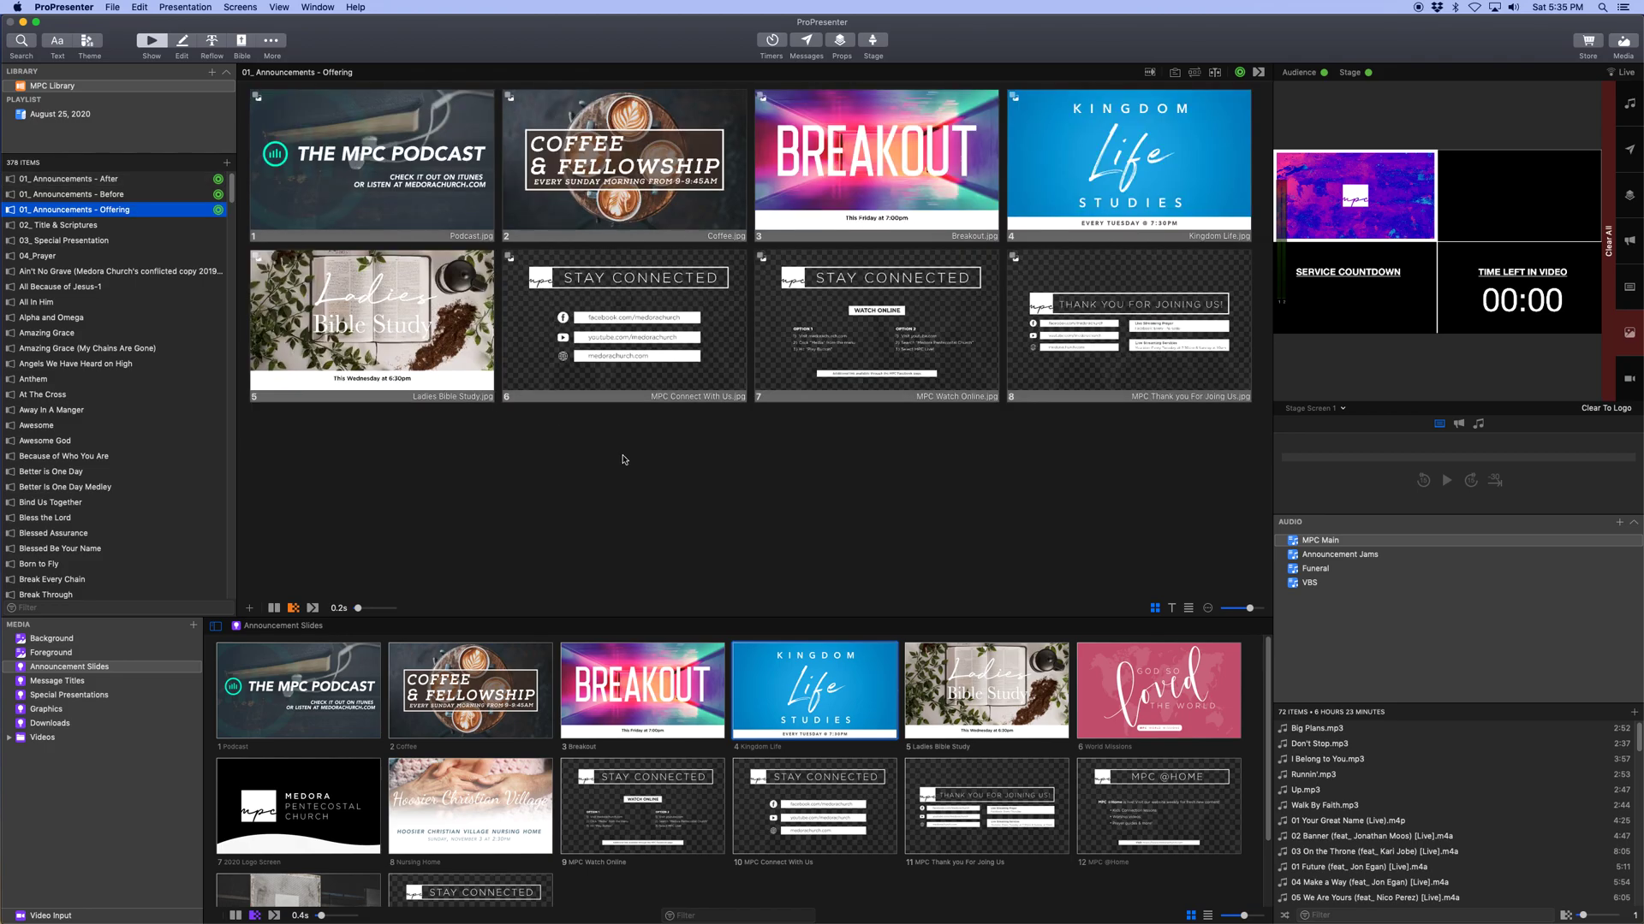
left_click(928, 481)
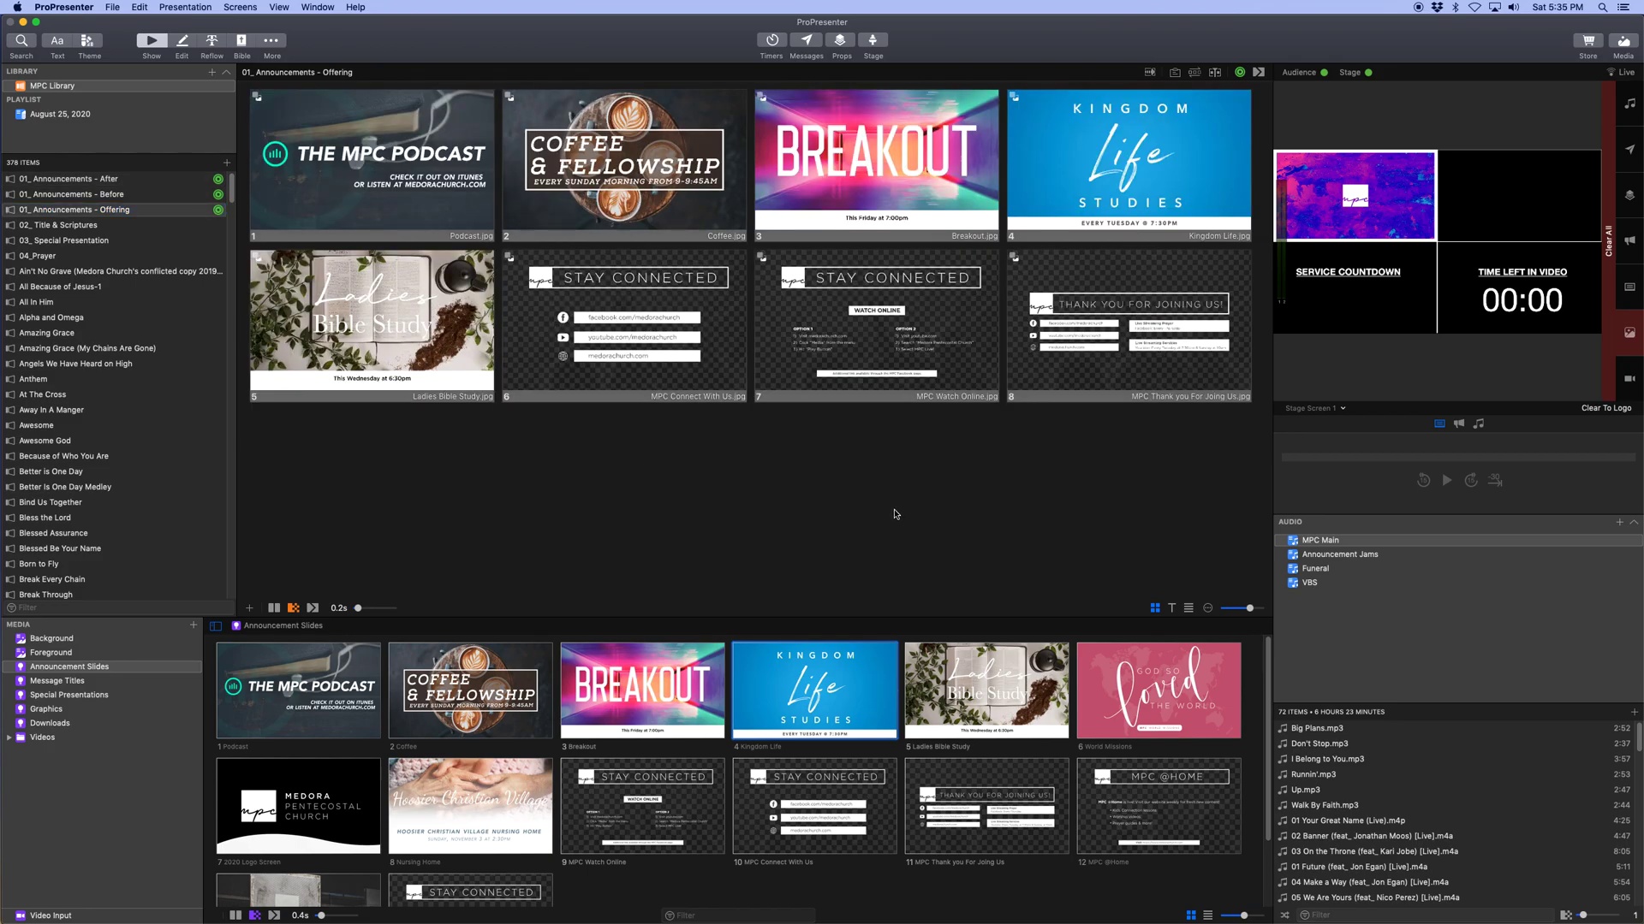
key("super+a")
key("BackSpace")
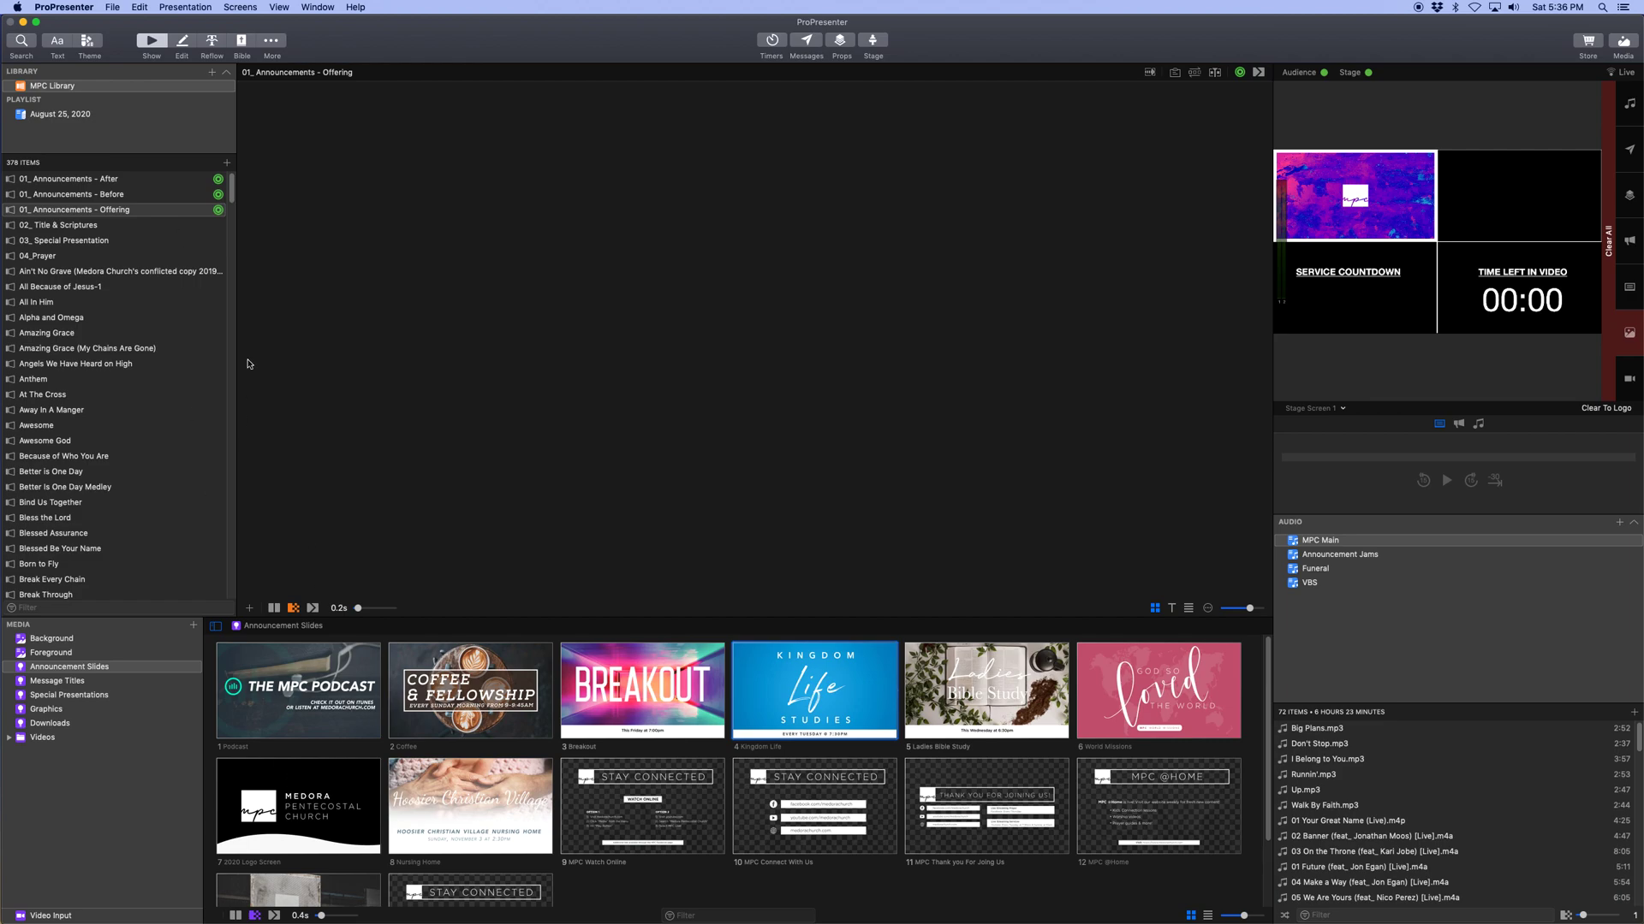
Step: Open 01_ Announcements - Offering from the August 25, 2020 playlist and set its destination to Presentation
left_click(96, 117)
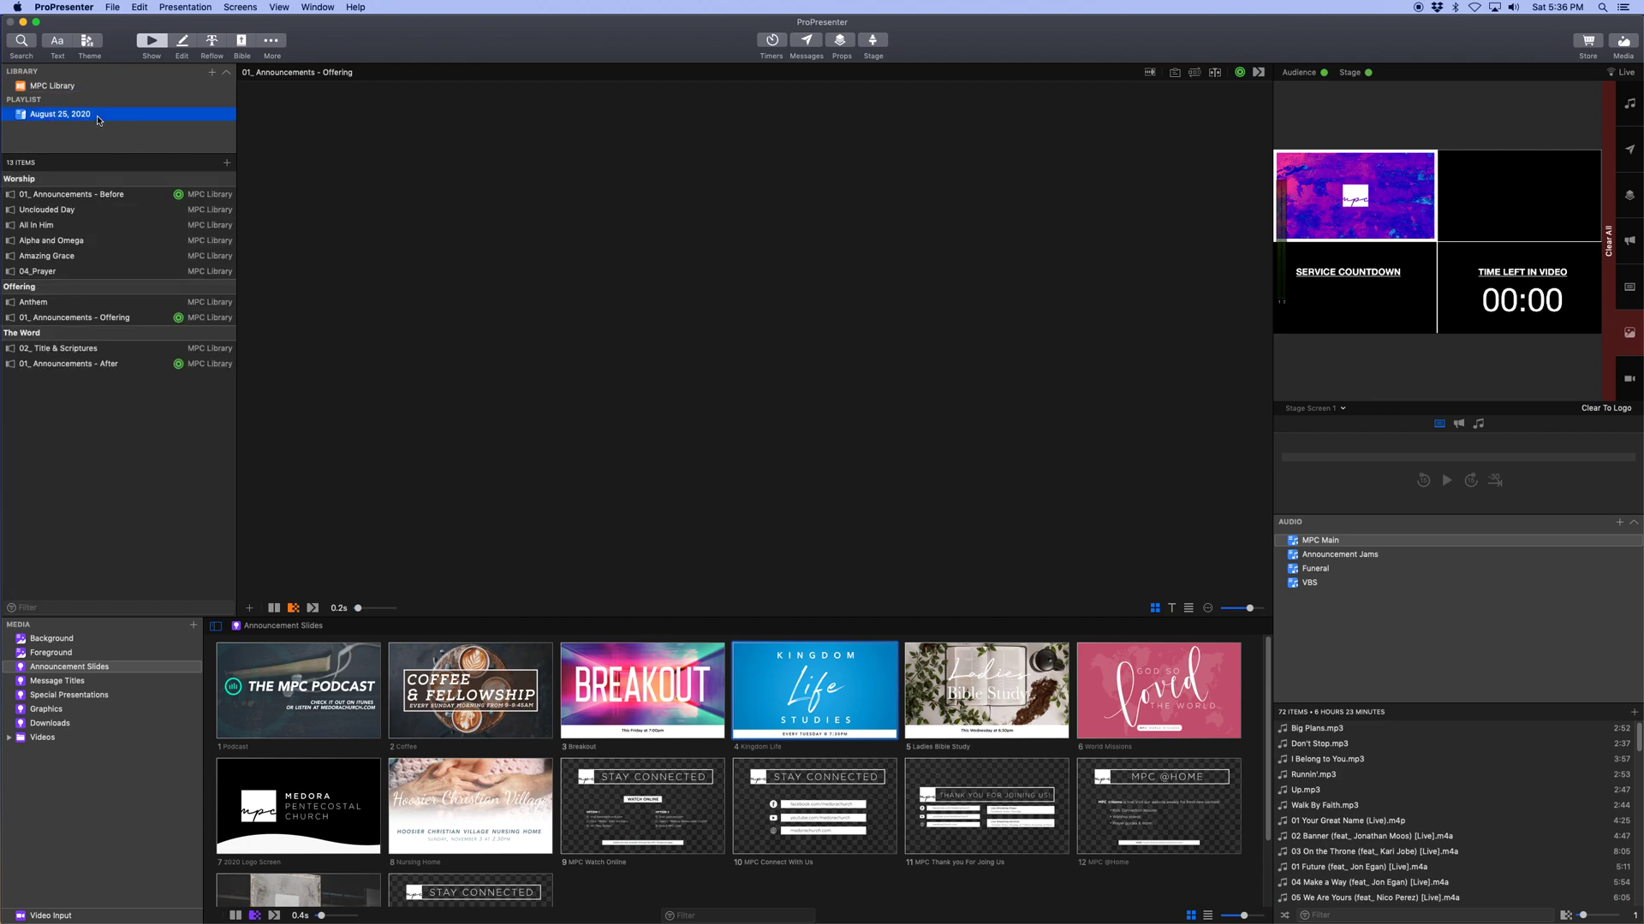
left_click(107, 318)
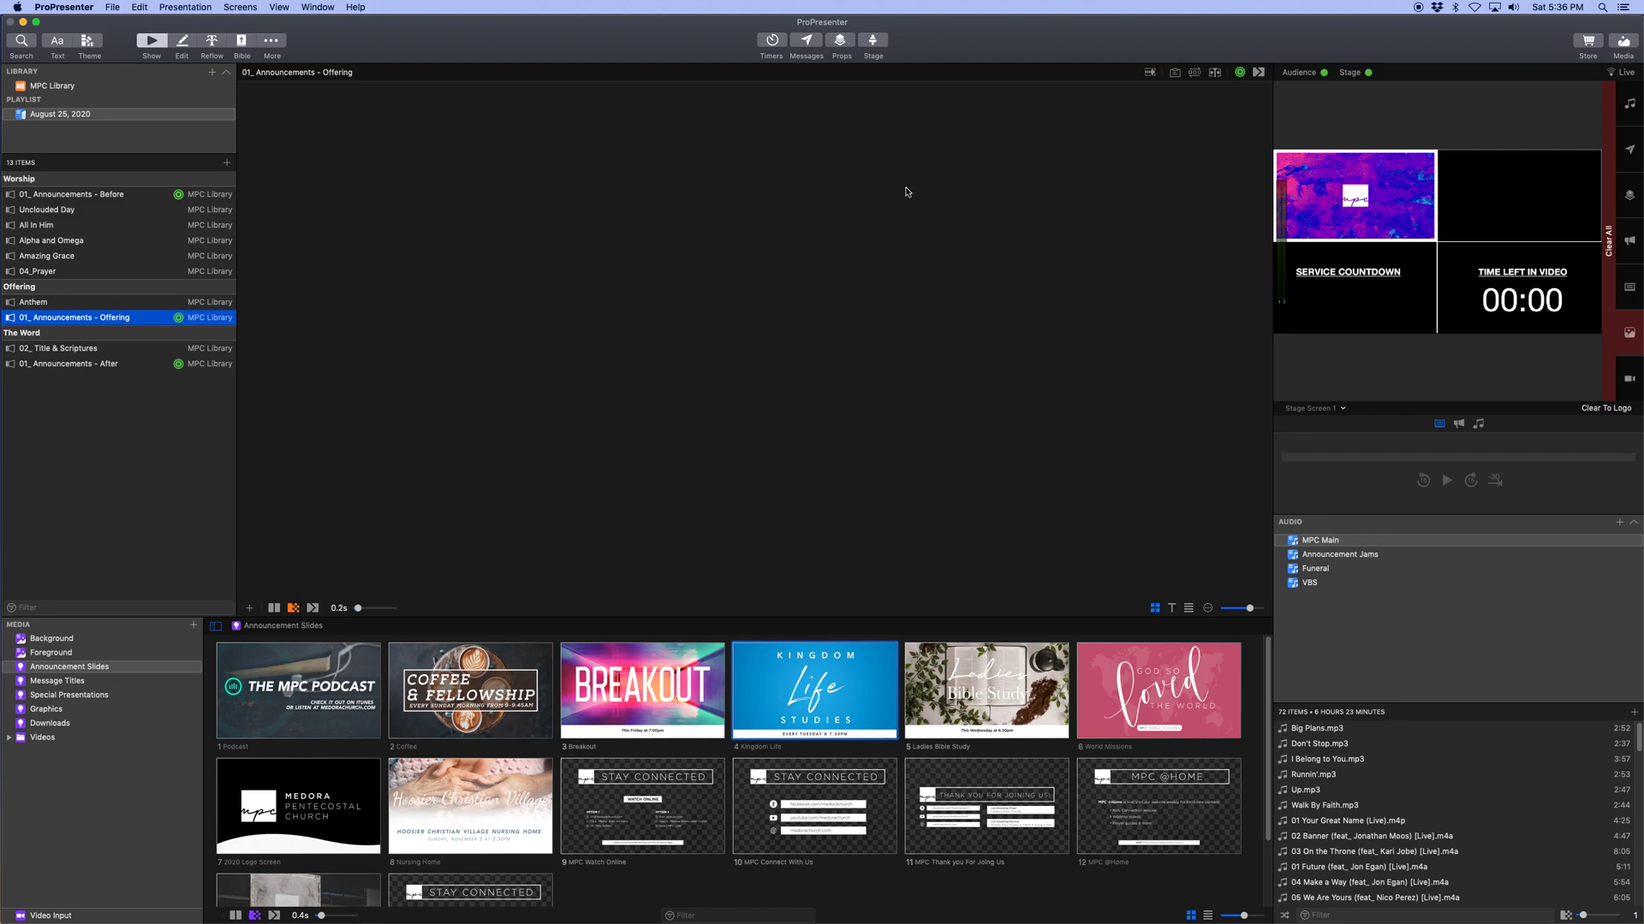
left_click(1240, 72)
left_click(1266, 80)
Step: Check which destination is assigned to 01_ Announcements - After in the playlist
left_click(181, 371)
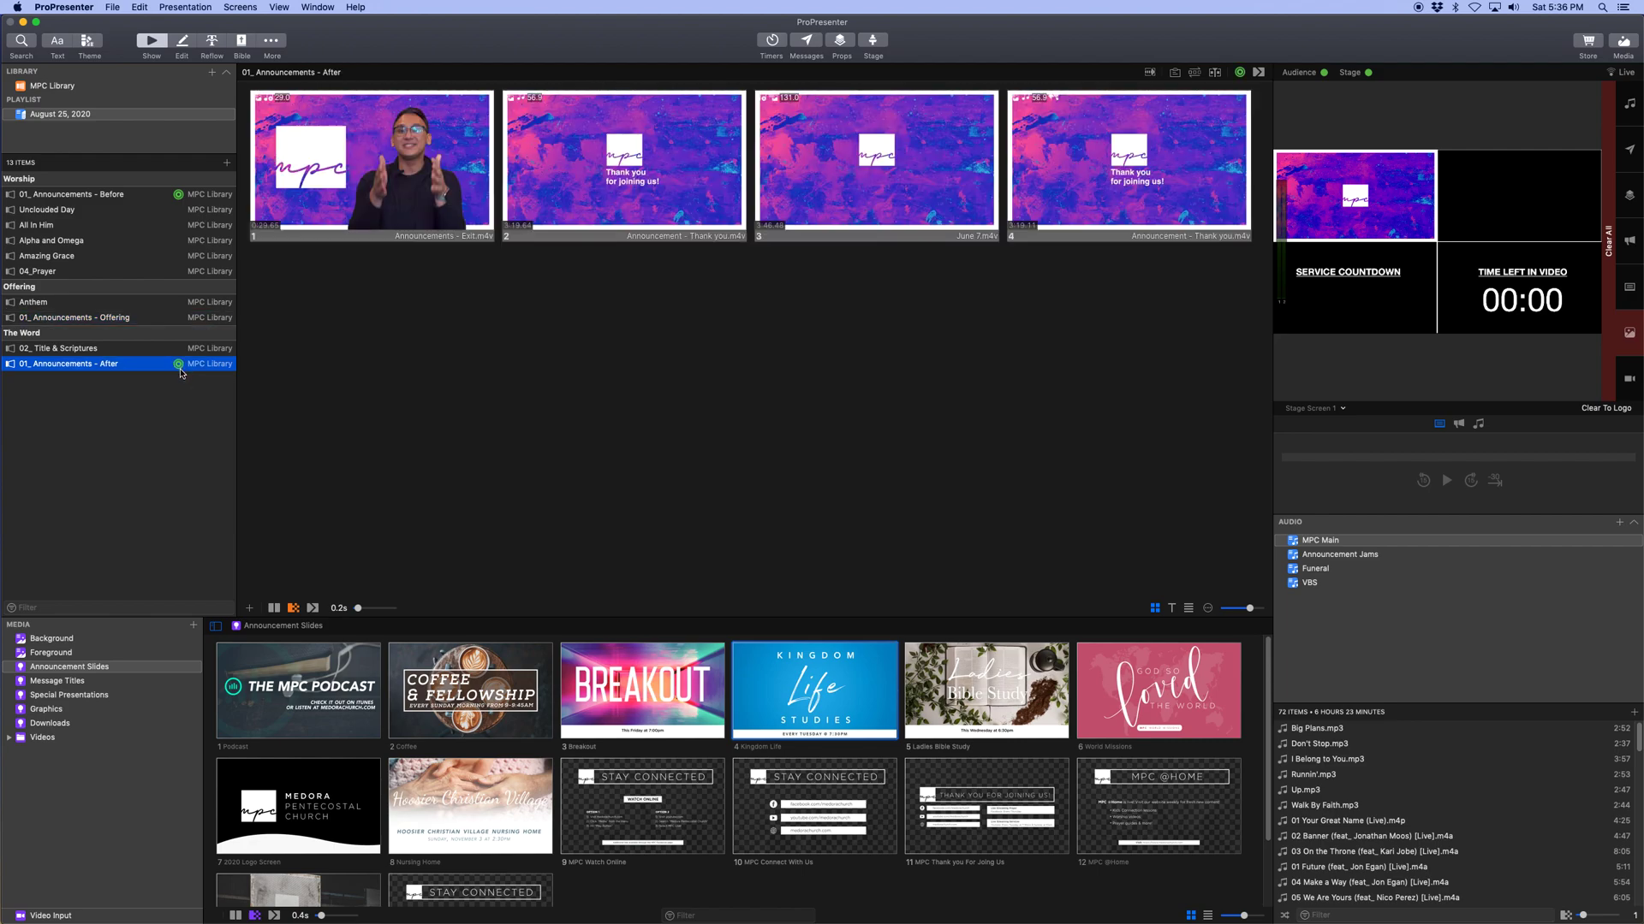
left_click(1240, 73)
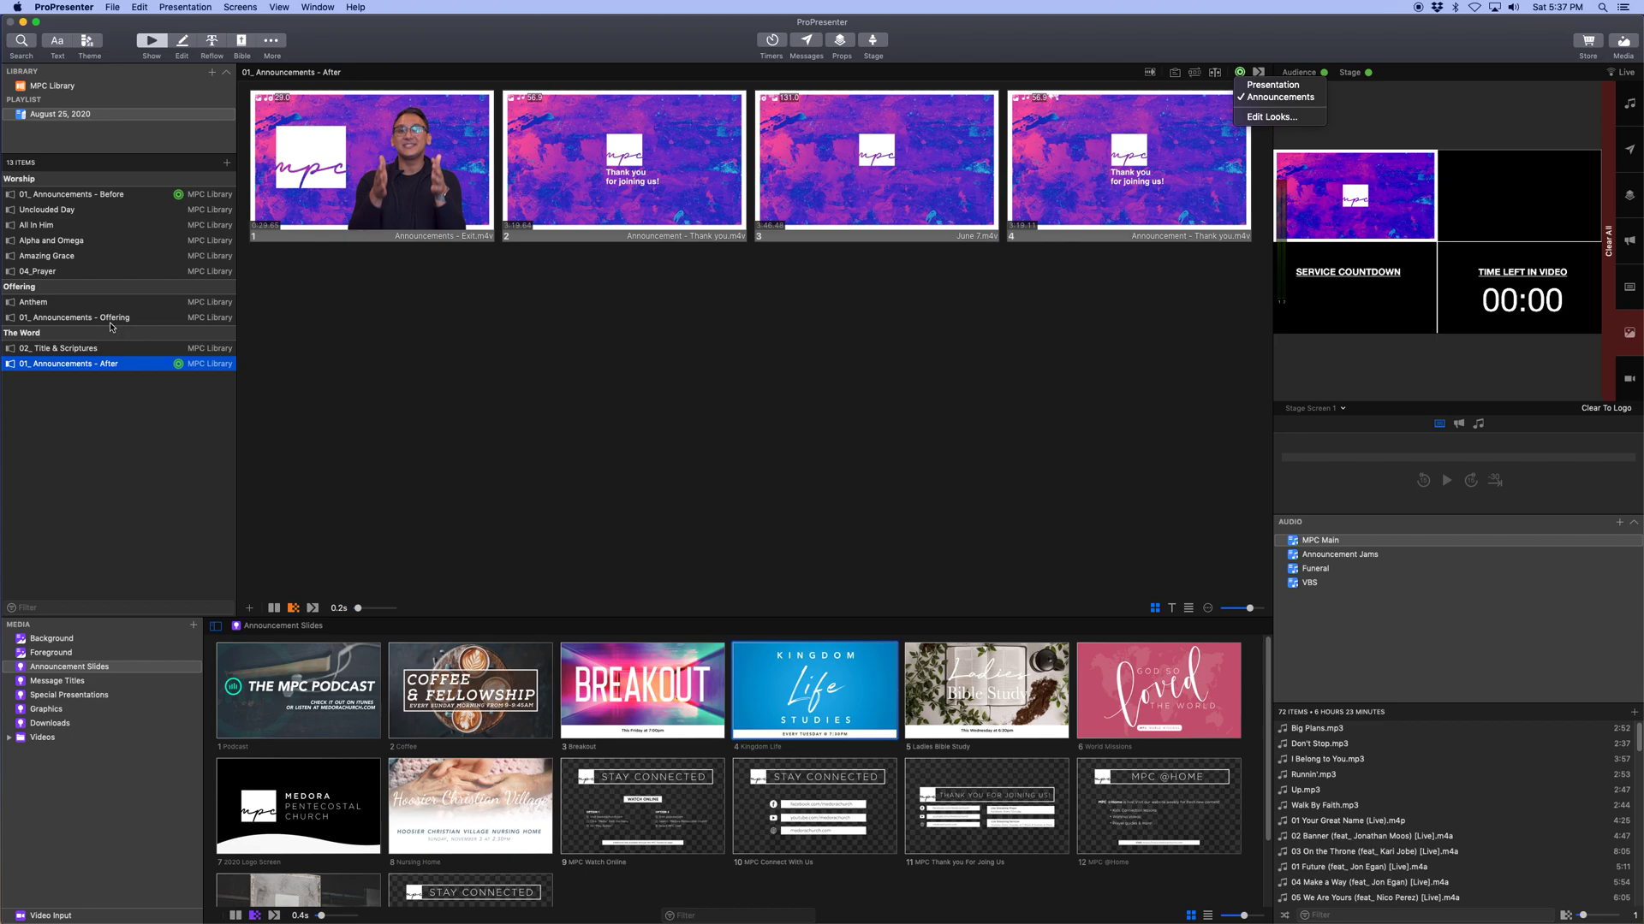
left_click(109, 317)
Step: Set the destination of the empty 01_ Announcements - Offering presentation to Announcements
left_click(109, 318)
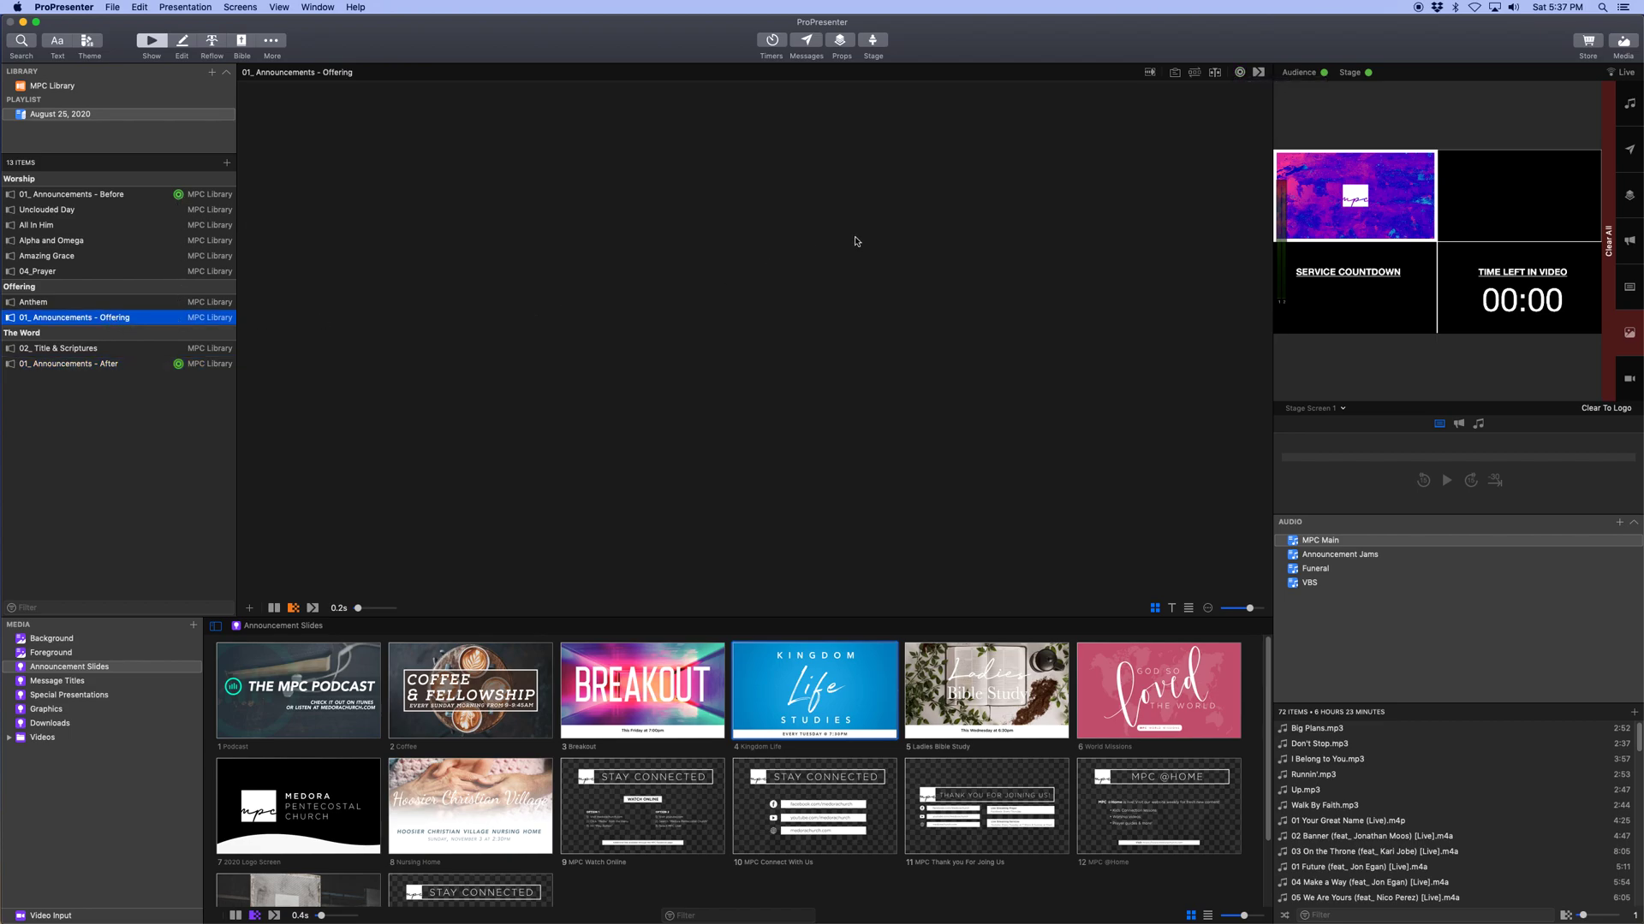
left_click(1239, 71)
left_click(1250, 98)
Step: Add the Podcast, Coffee, Breakout, Kingdom Life, MPC Connect With Us (twice) and MPC Thank you For Joing Us images as slides
left_click_drag(334, 707, 440, 407)
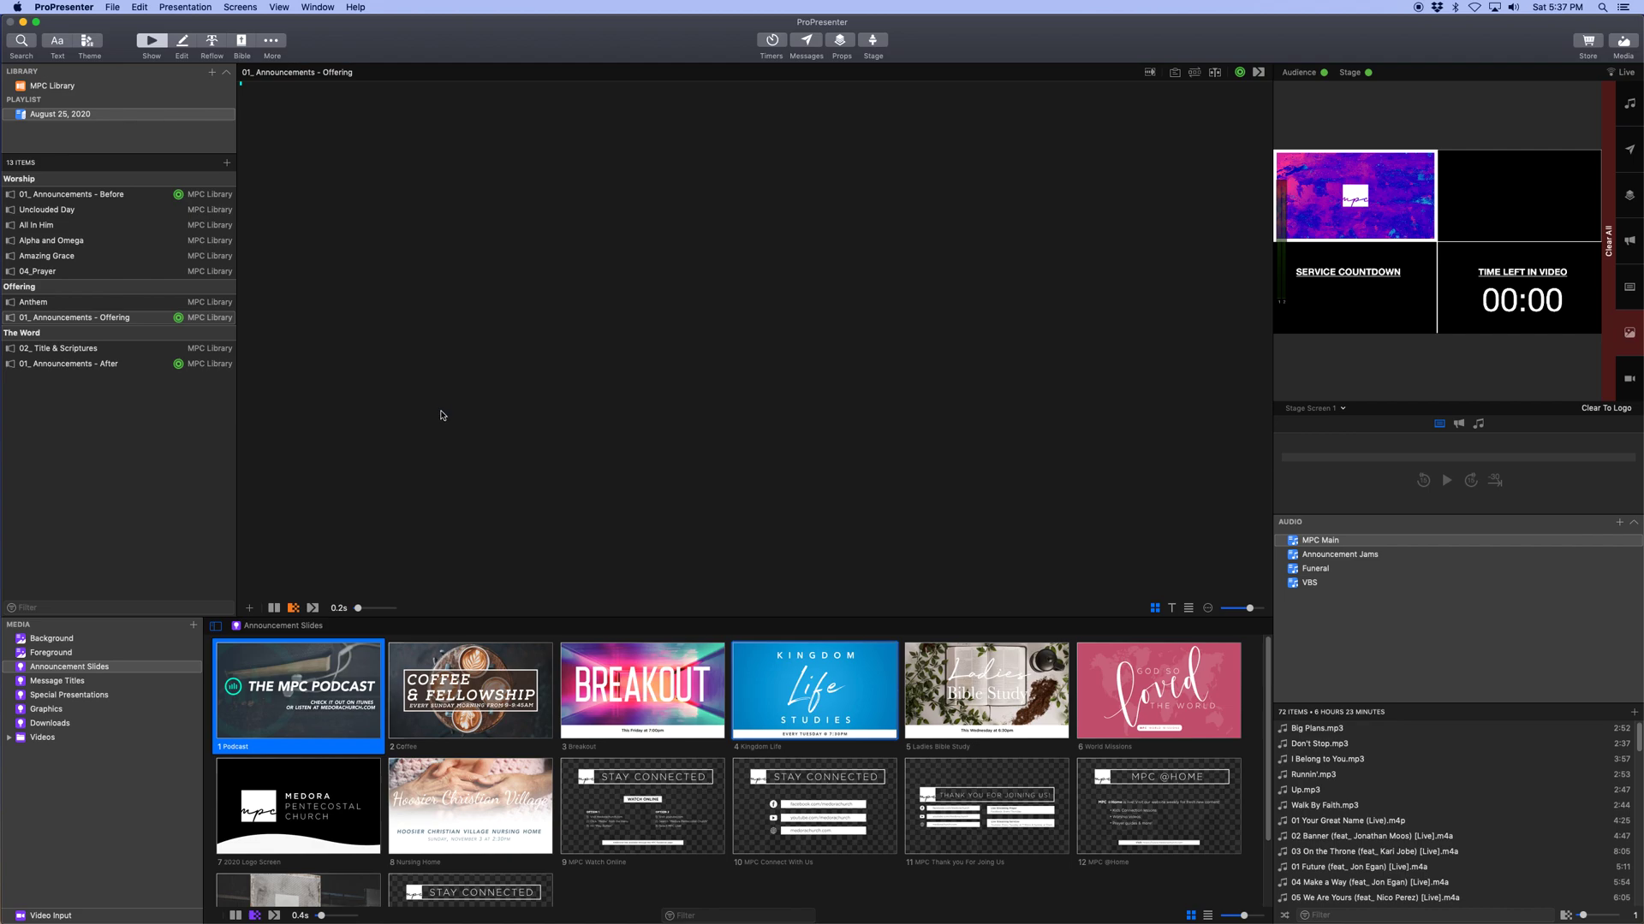
left_click_drag(469, 736, 716, 305)
left_click(648, 700)
left_click_drag(648, 700, 895, 248)
left_click_drag(805, 723, 1083, 306)
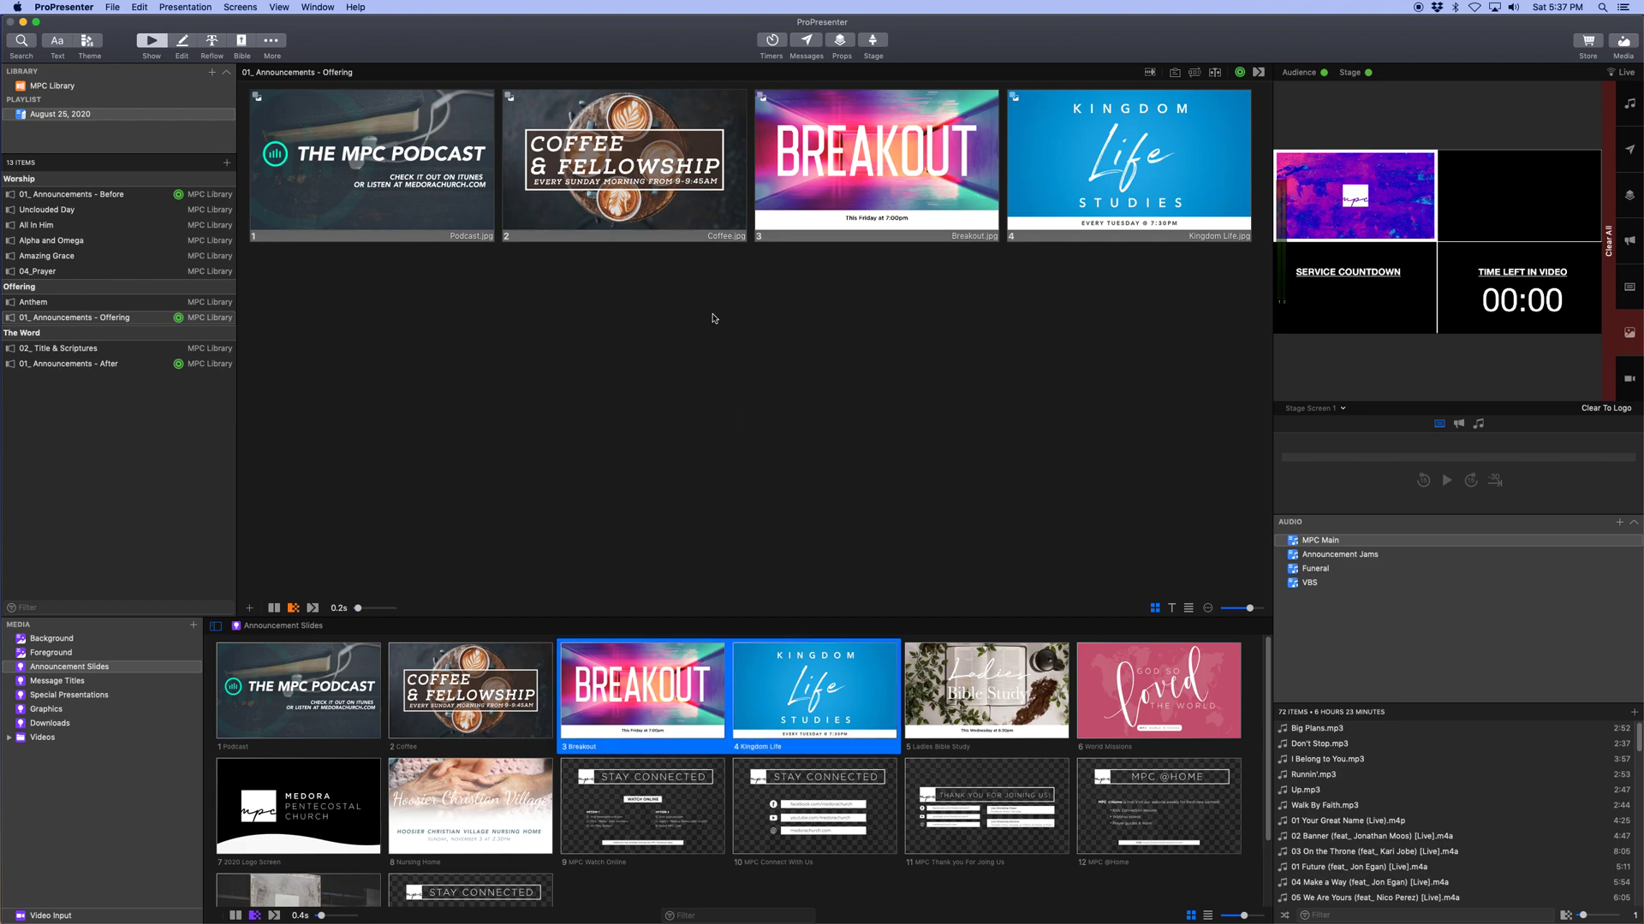
left_click_drag(822, 800, 746, 386)
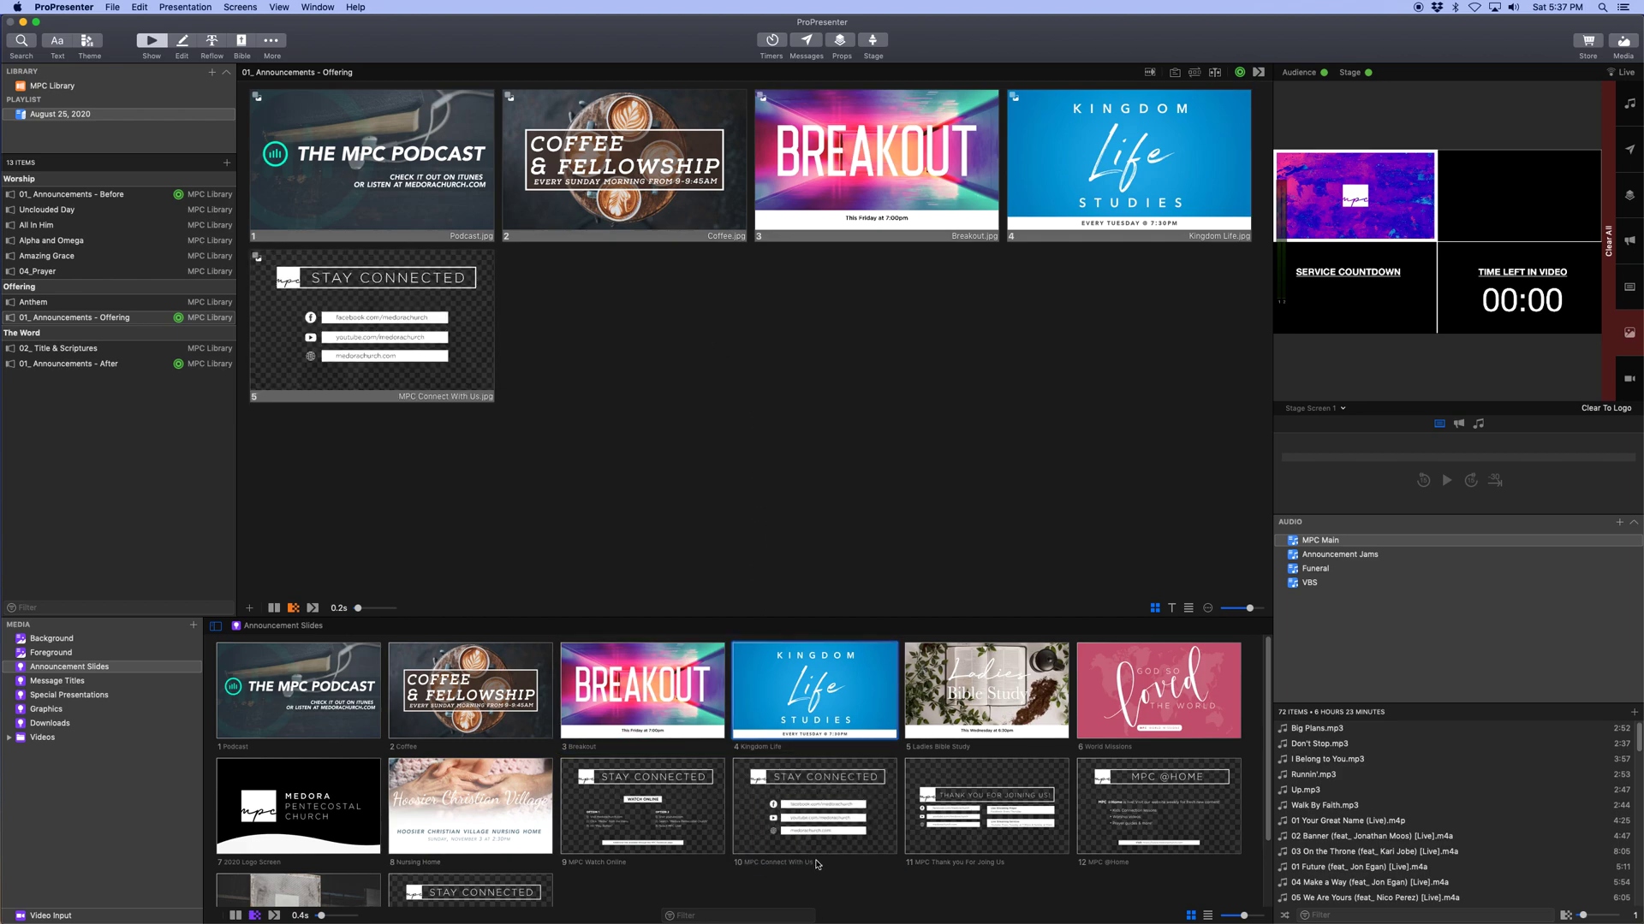
left_click_drag(985, 805, 791, 384)
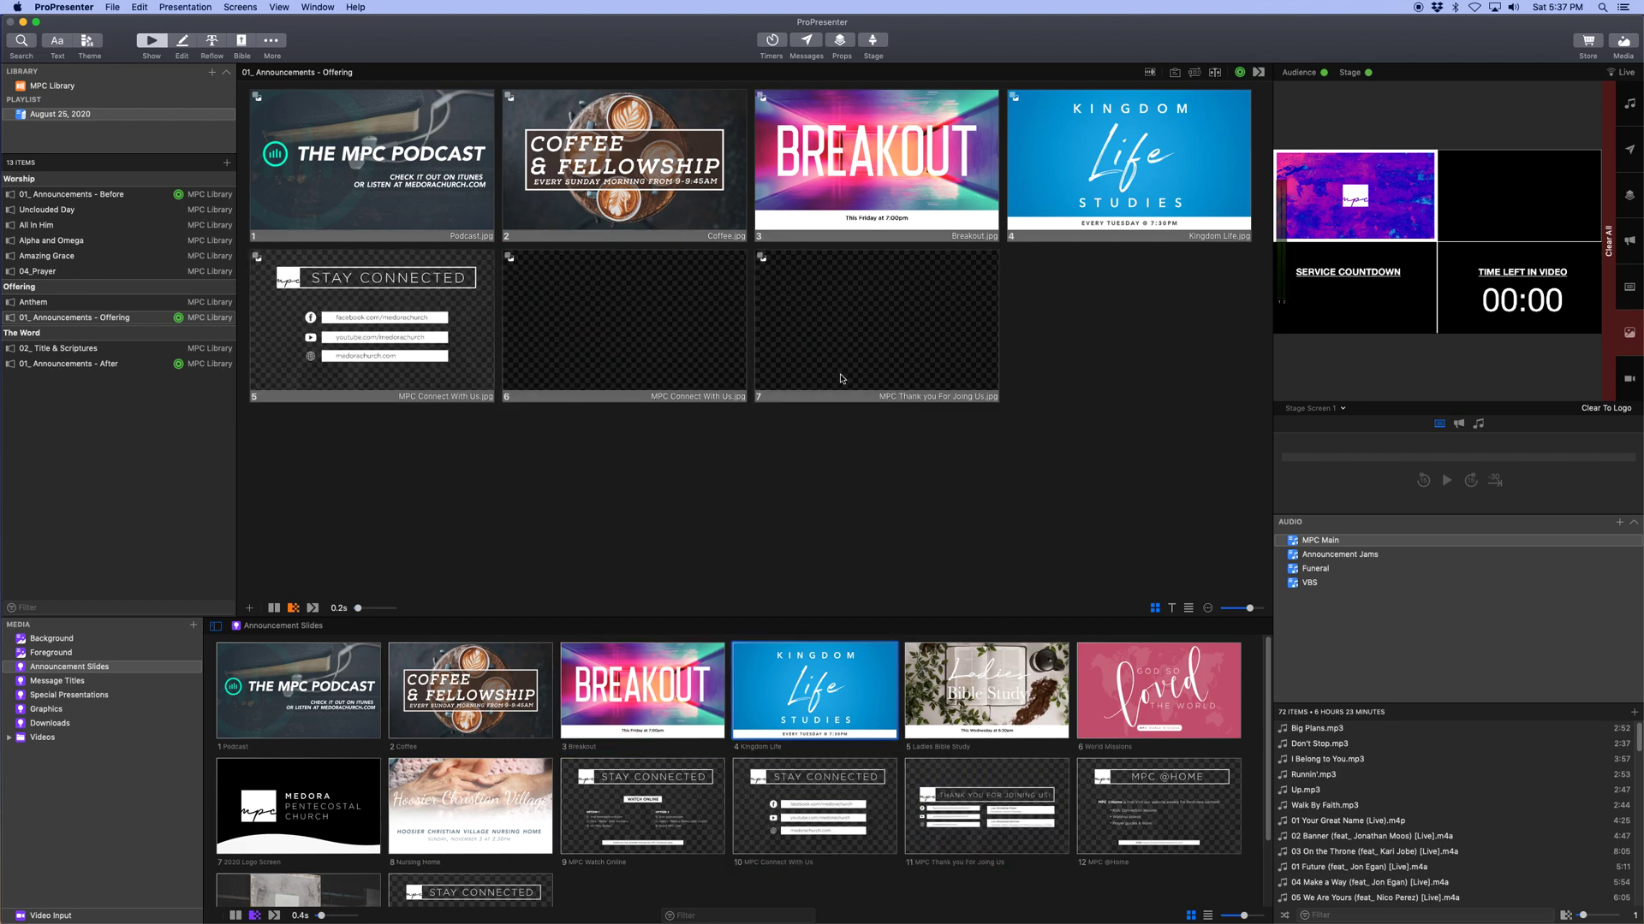
Step: Open the Anthem song and send its blank slide and three chorus slides live in order
left_click(91, 303)
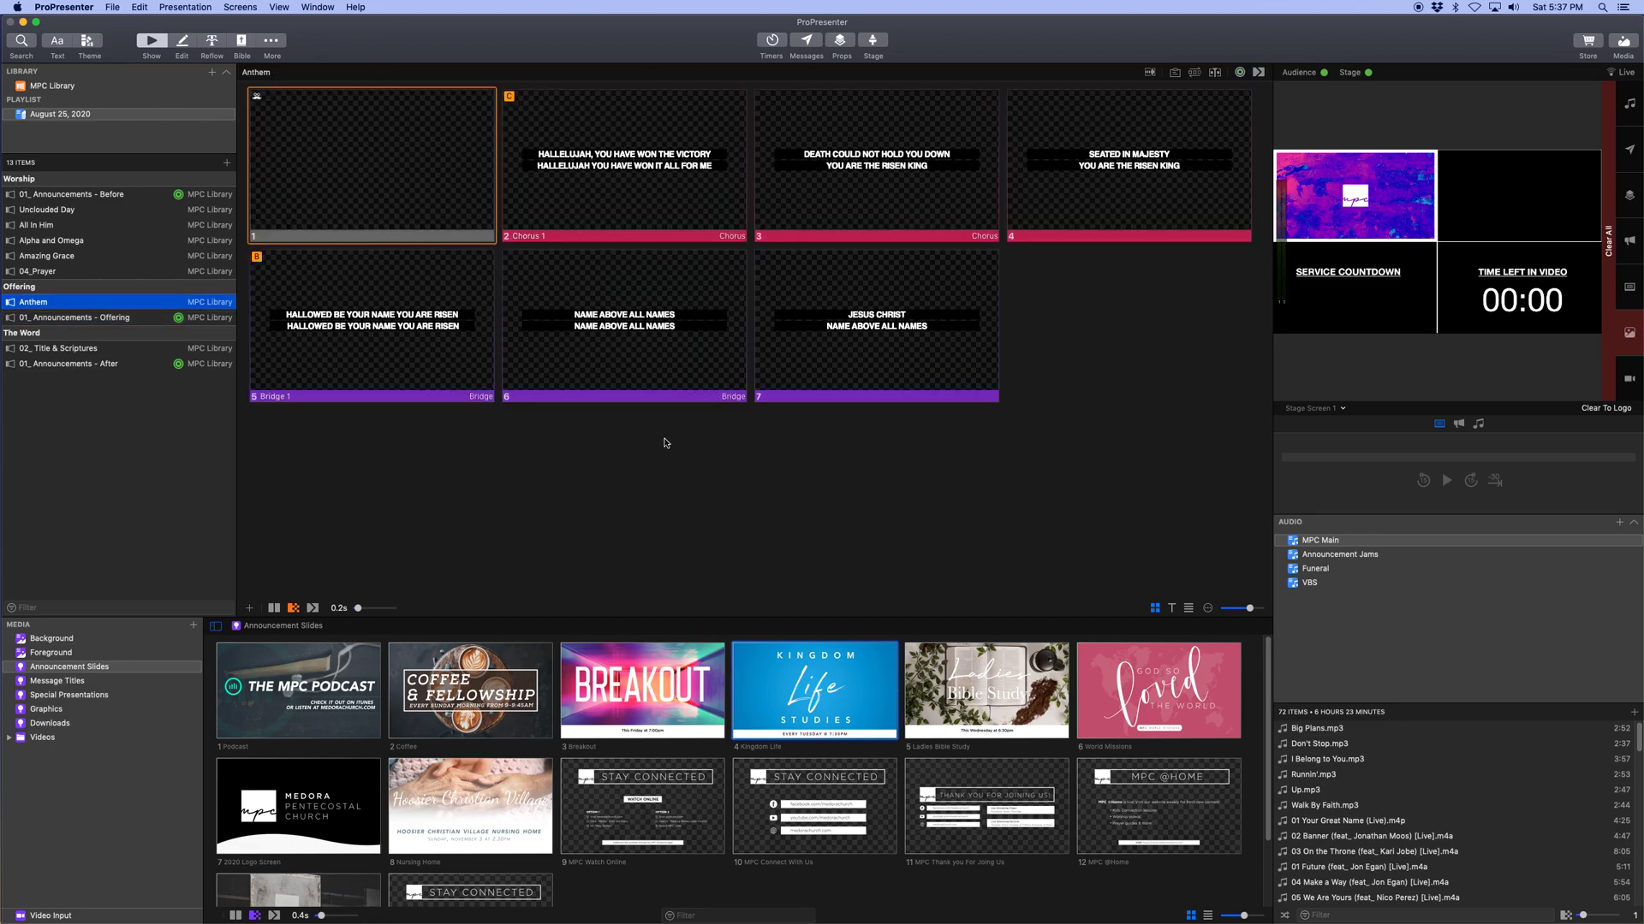
left_click(460, 184)
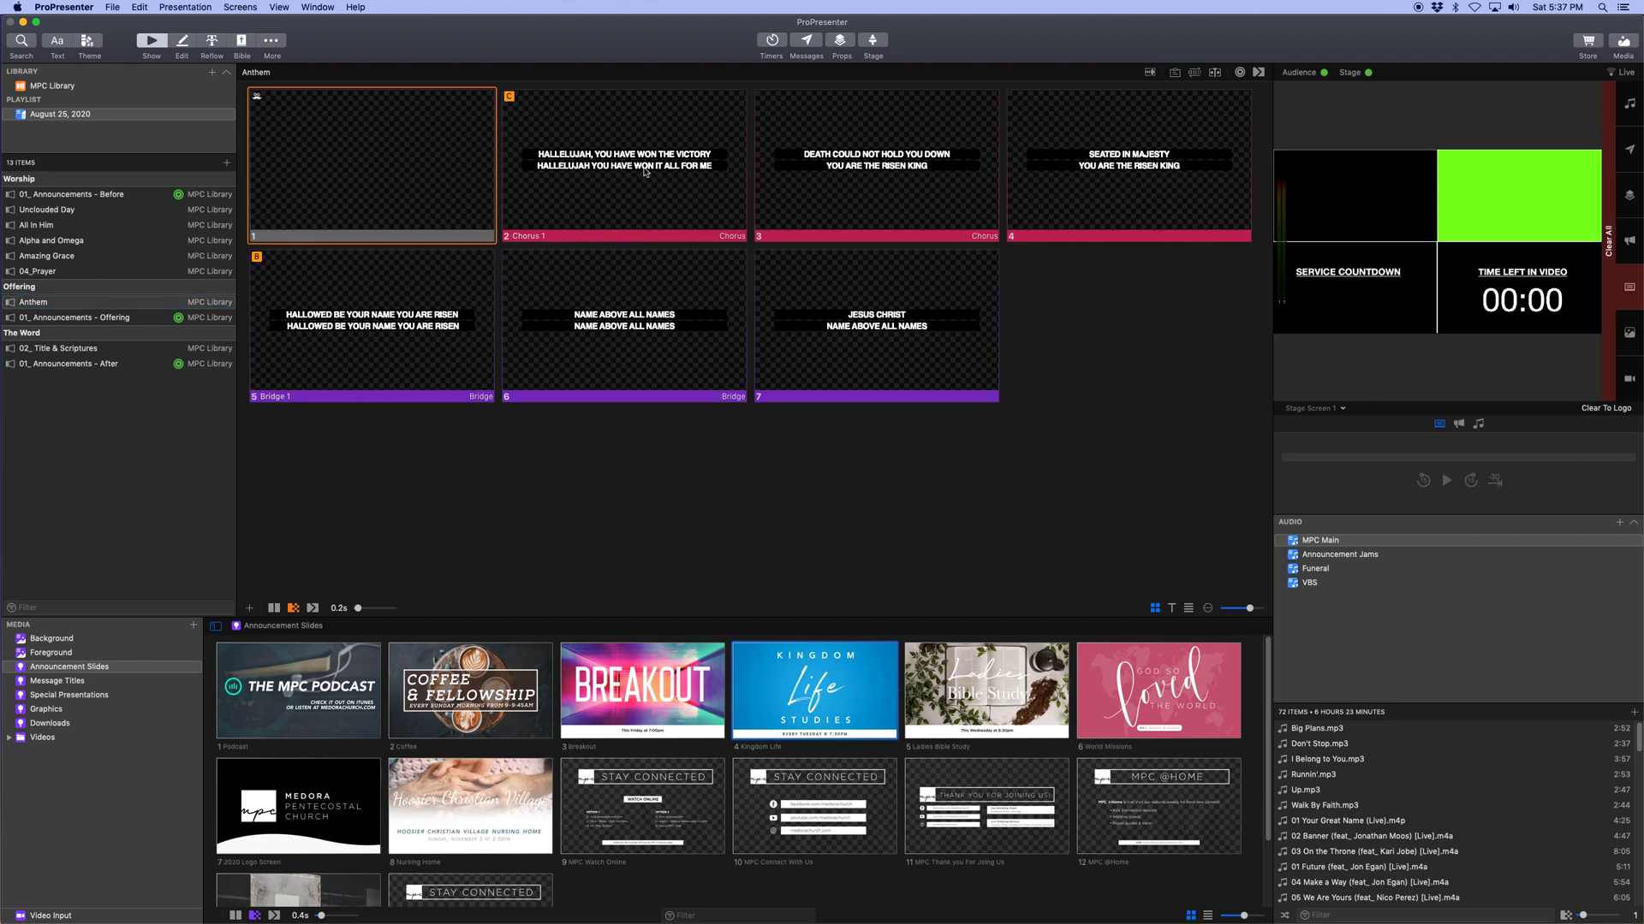
left_click(644, 174)
left_click(852, 174)
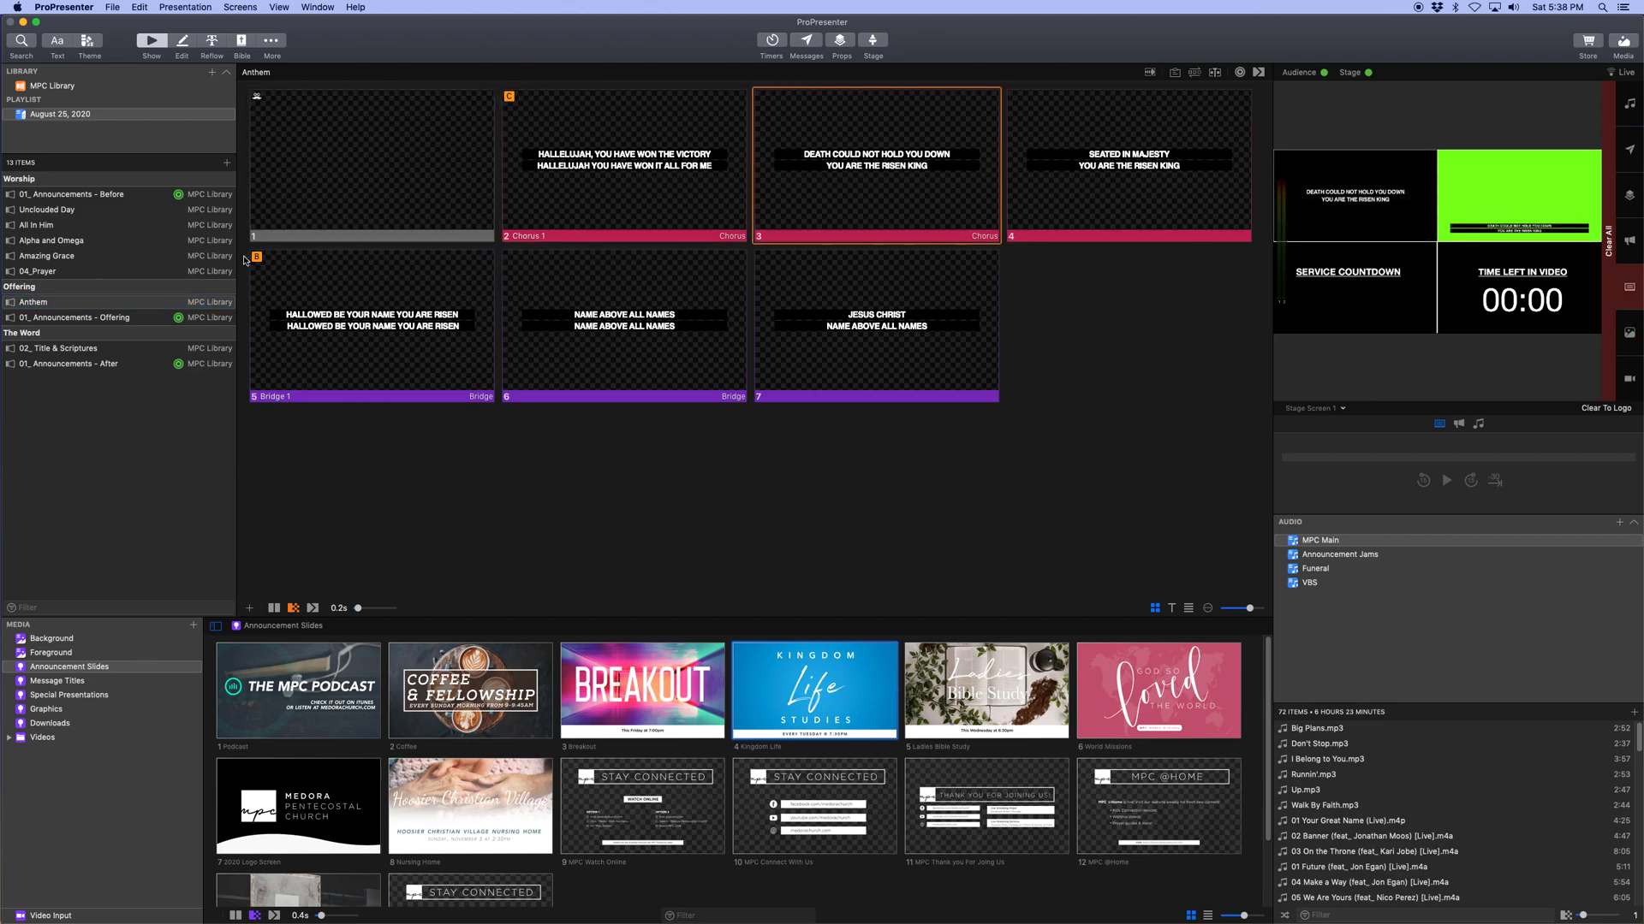
left_click(1067, 188)
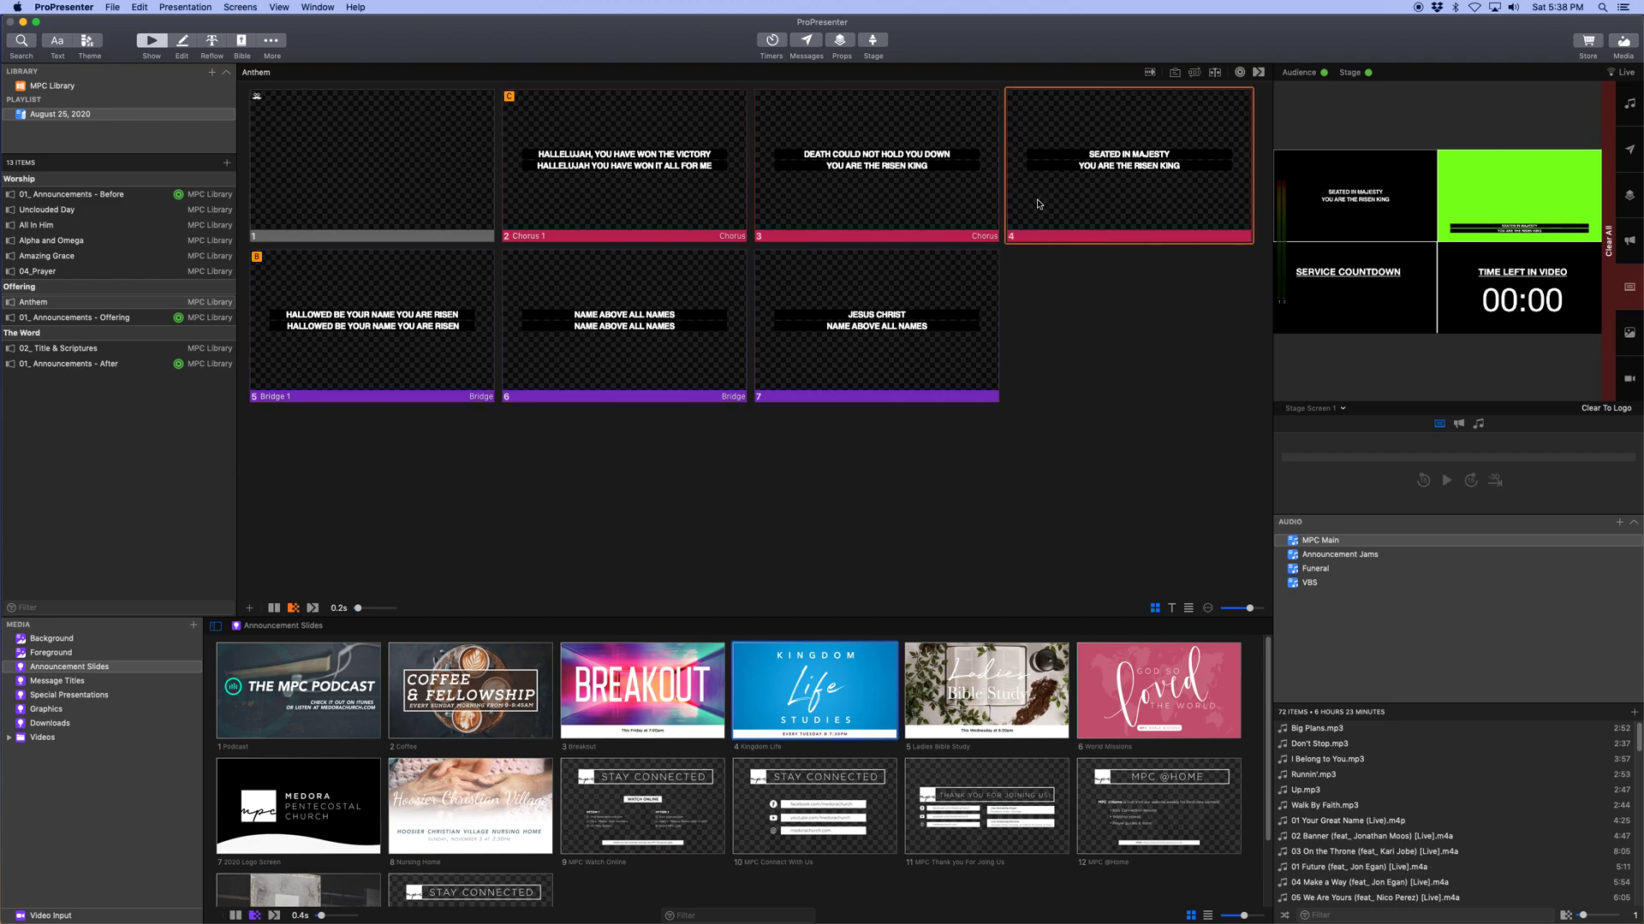
Step: Show the Podcast slide of 01_ Announcements - Offering over the live lyrics and clear only the announcements layer
left_click(112, 319)
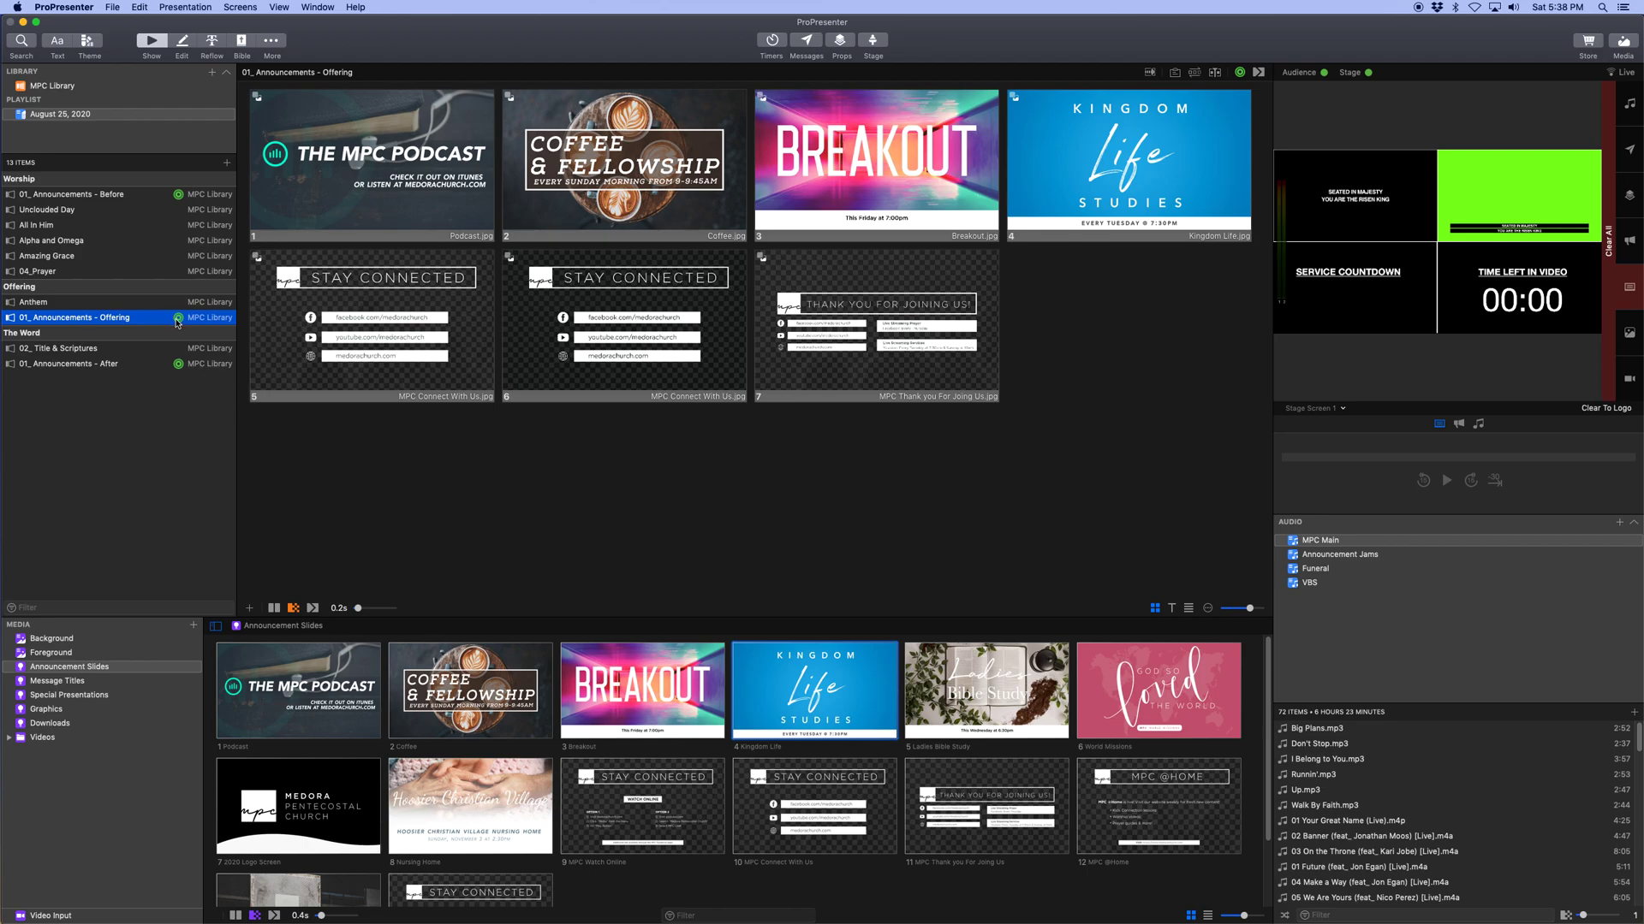
left_click(633, 513)
left_click(417, 178)
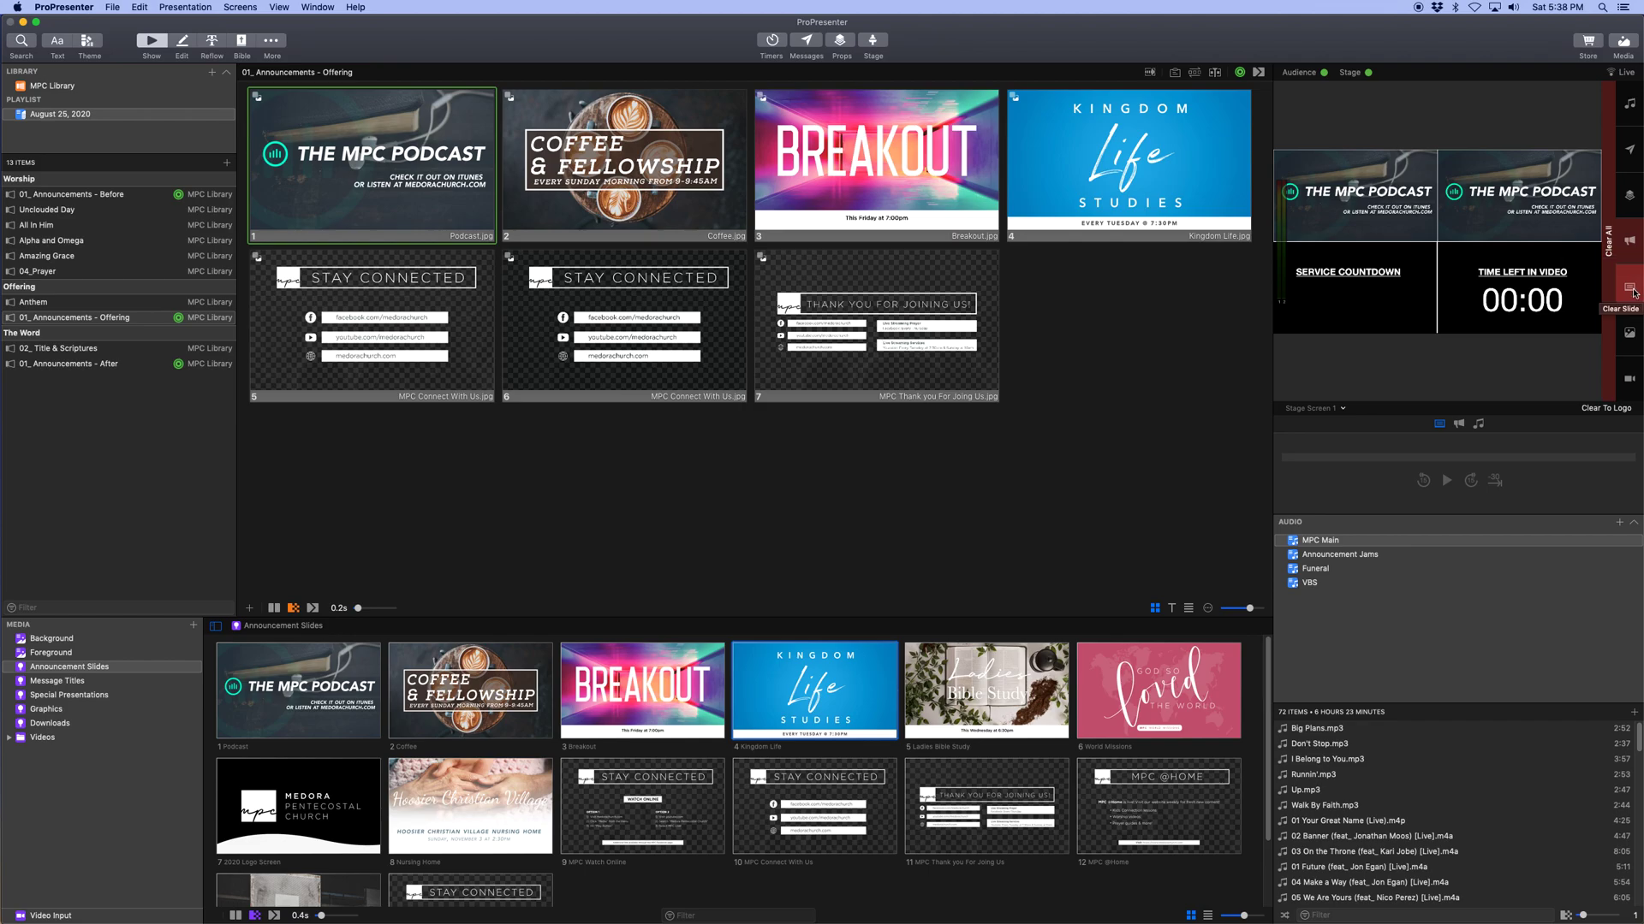
left_click(1632, 243)
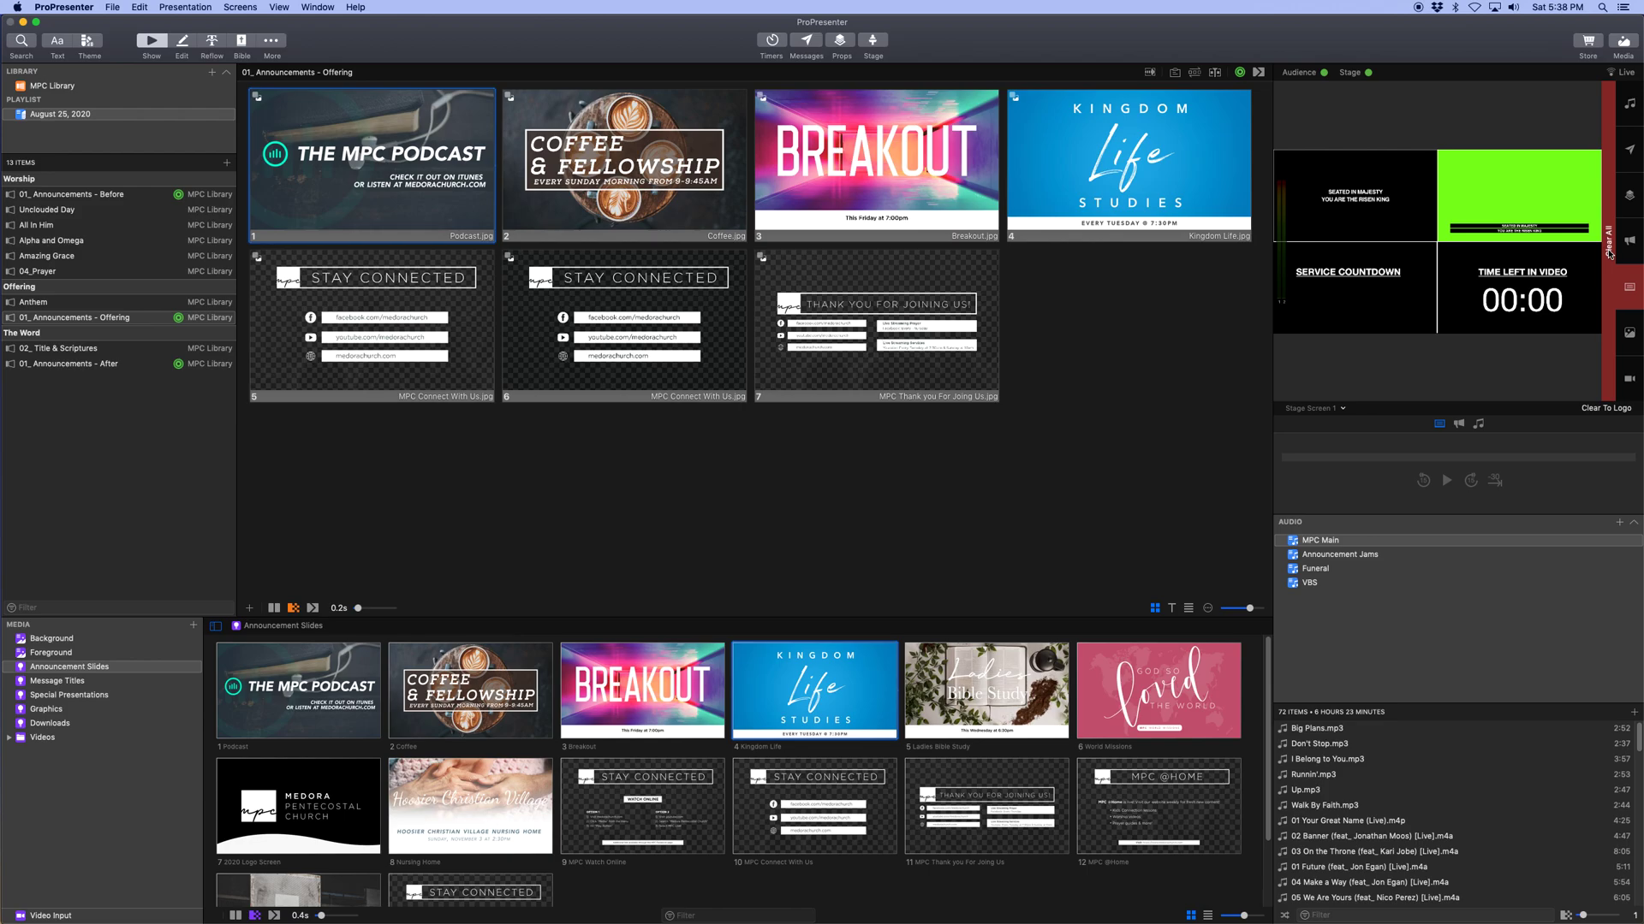
Step: Send the Podcast announcement live again and clear all output layers
left_click(329, 156)
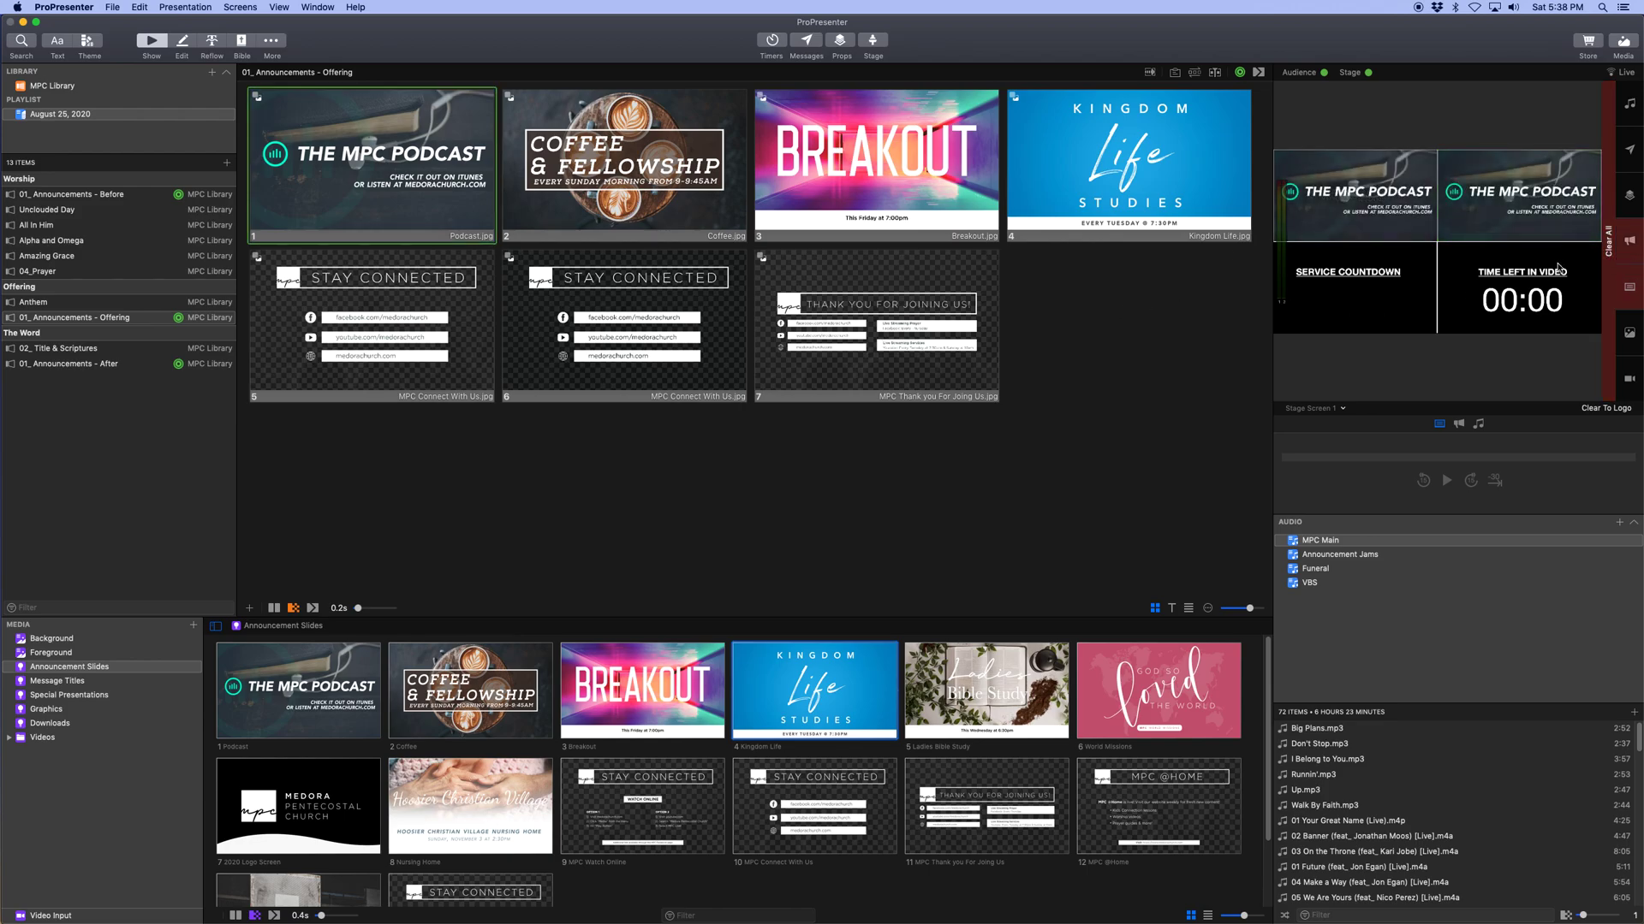
left_click(1607, 237)
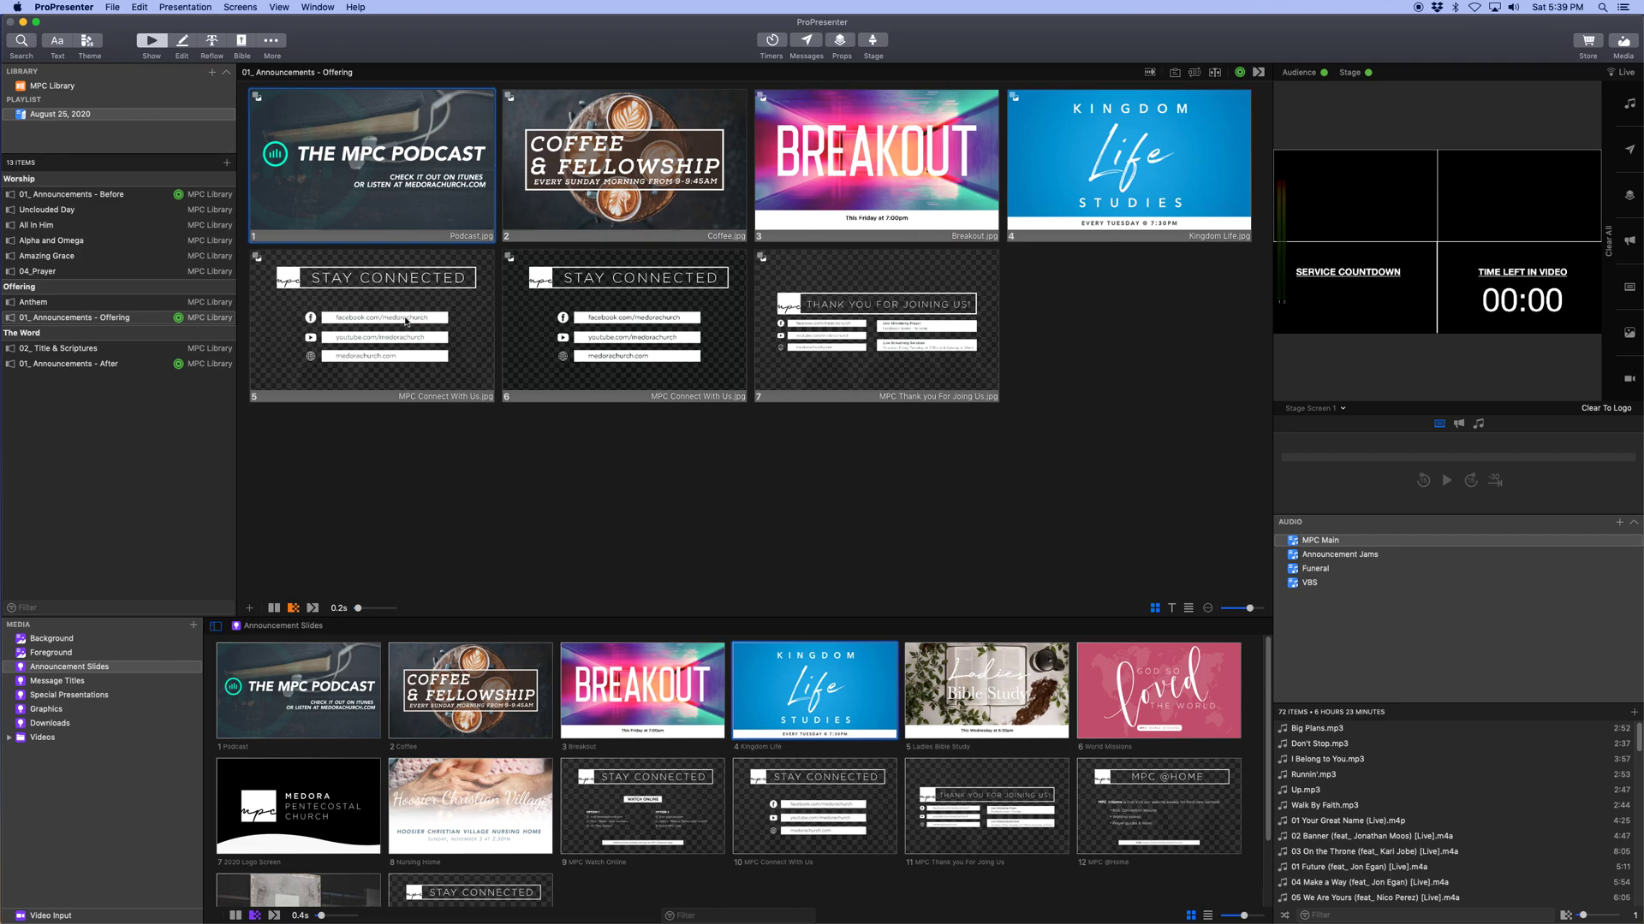
Step: Send Anthem's Chorus 1 slide live, overlay the Coffee announcement, and clear only the announcements layer
left_click(113, 305)
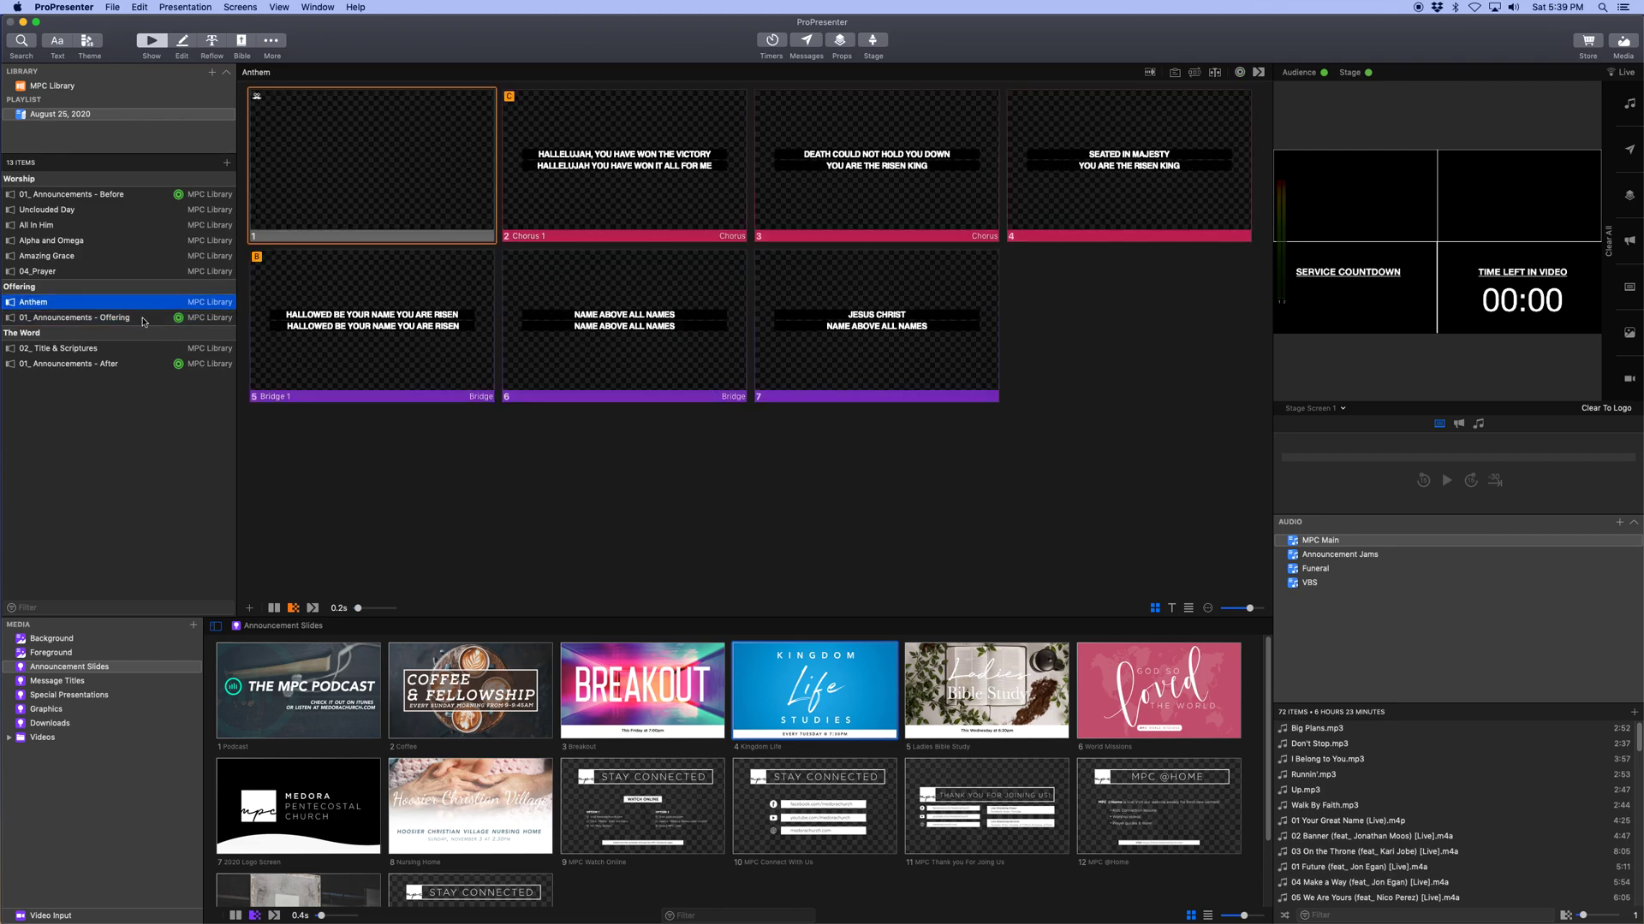
left_click(664, 186)
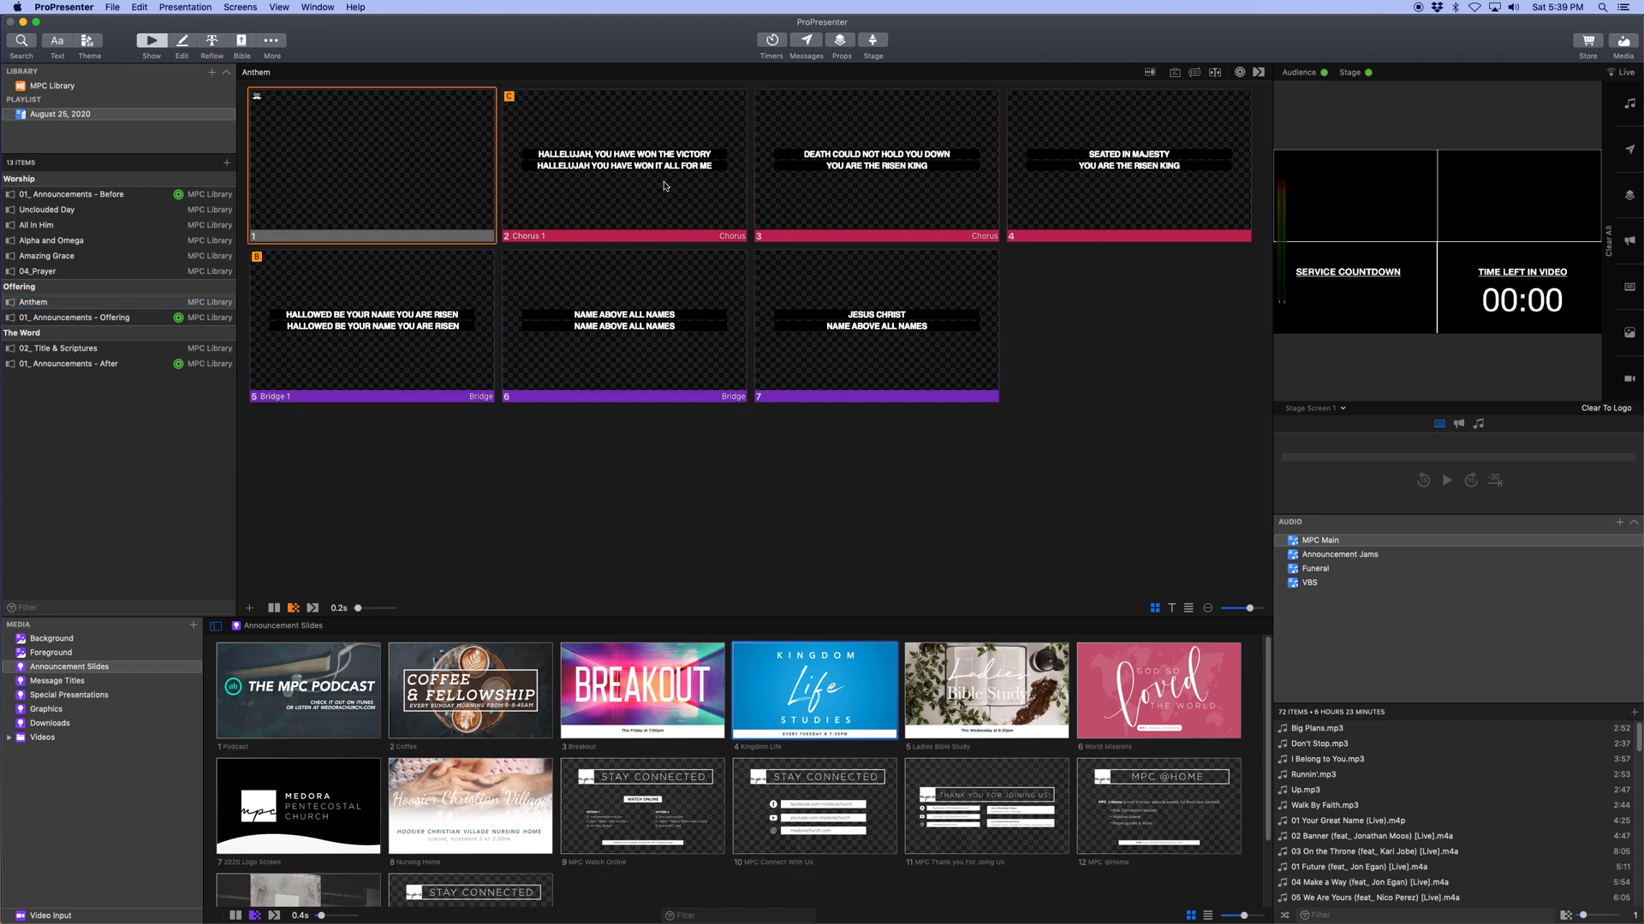
left_click(115, 316)
left_click(587, 200)
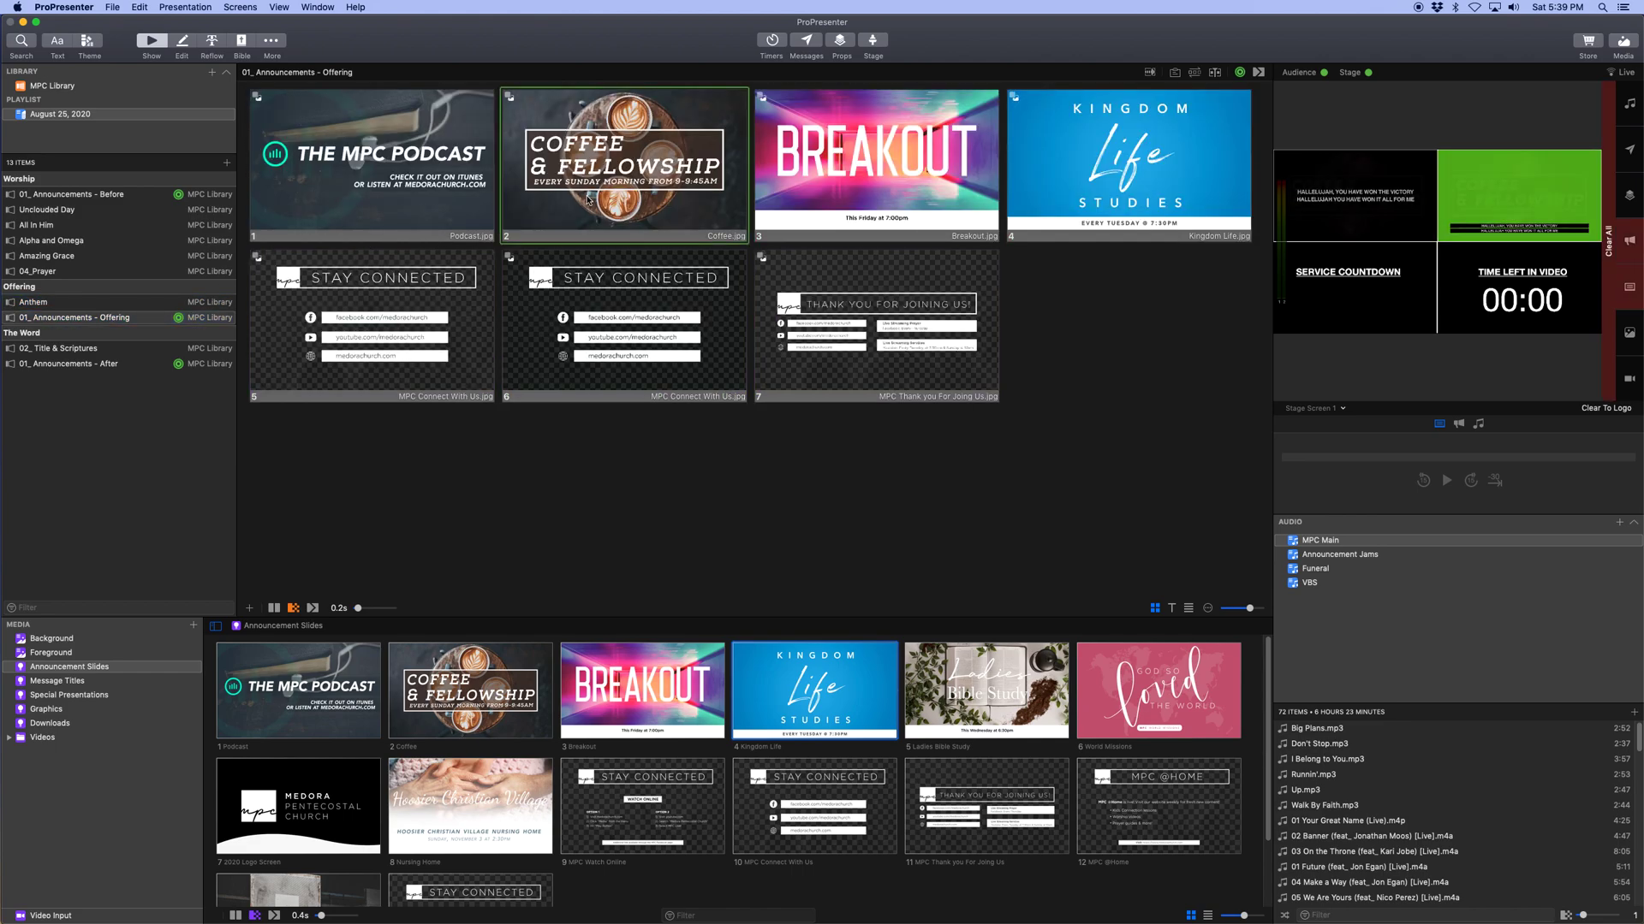
left_click(1629, 240)
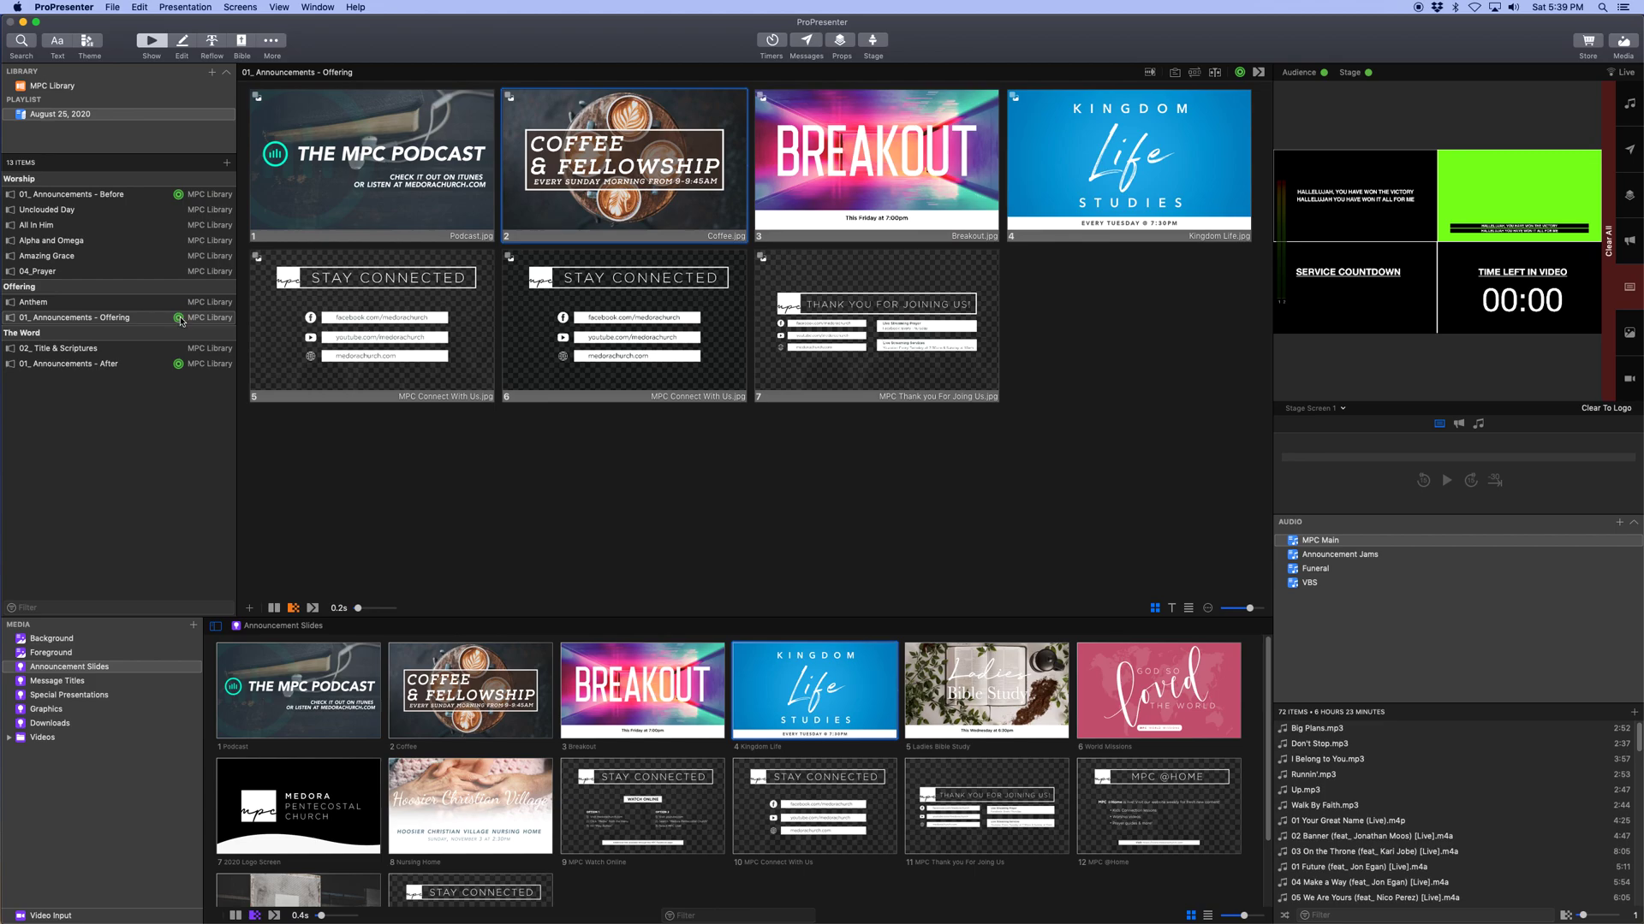
Step: Run the offering announcements live from Podcast through the first MPC Connect With Us slide, and clear all output layers
left_click(414, 201)
left_click(545, 183)
left_click(797, 171)
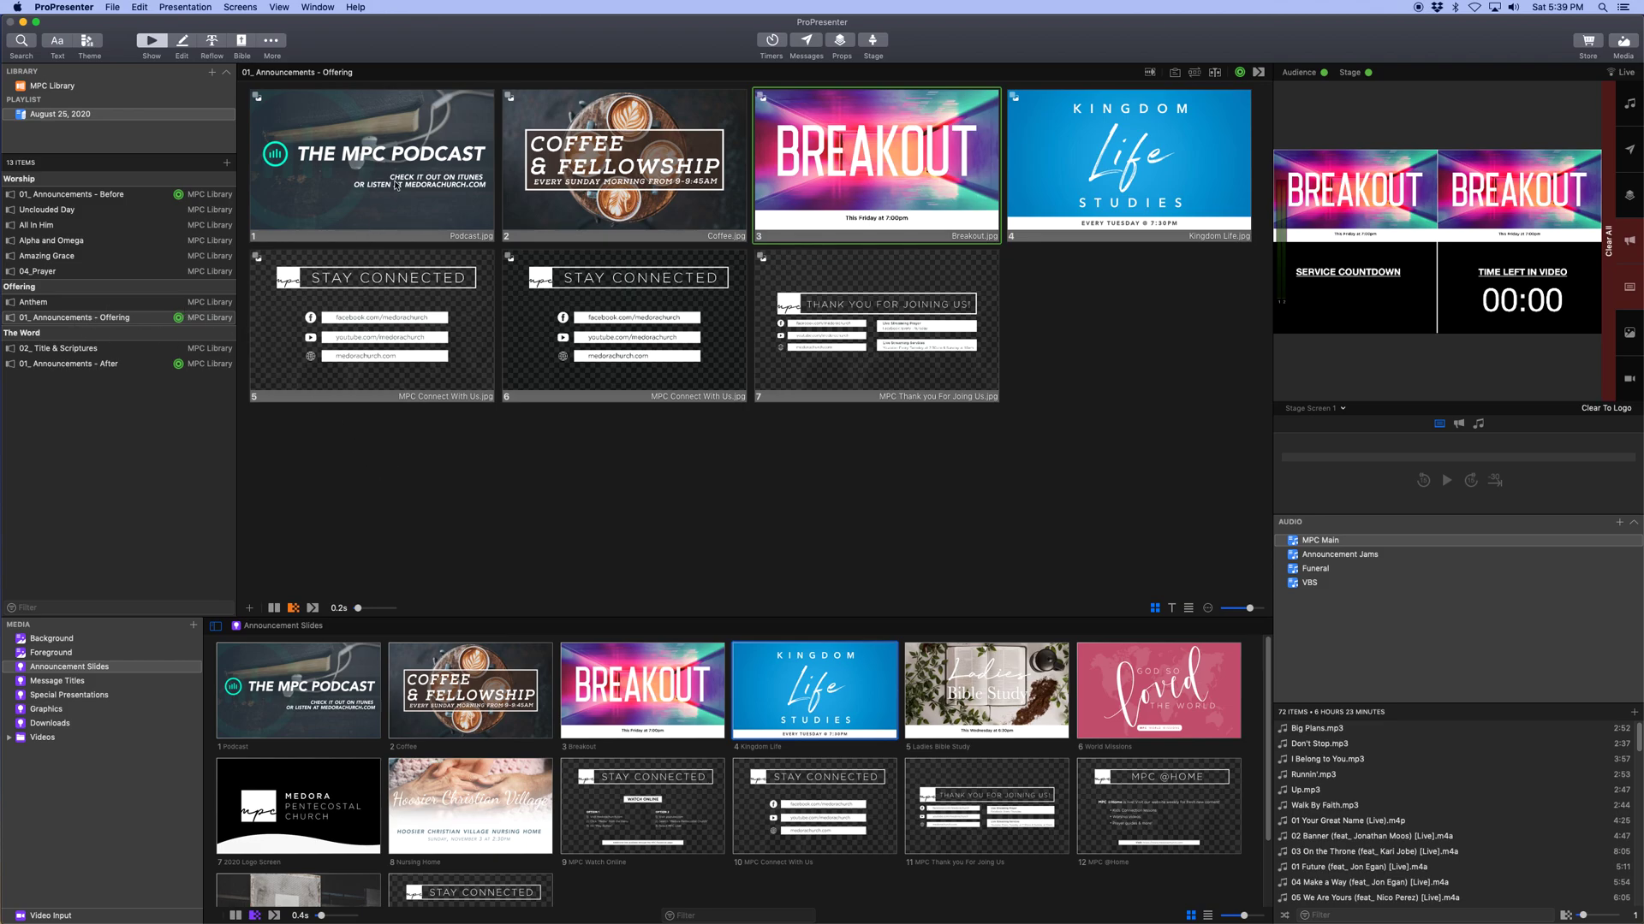
left_click(577, 171)
left_click(832, 188)
left_click(1038, 176)
left_click(448, 324)
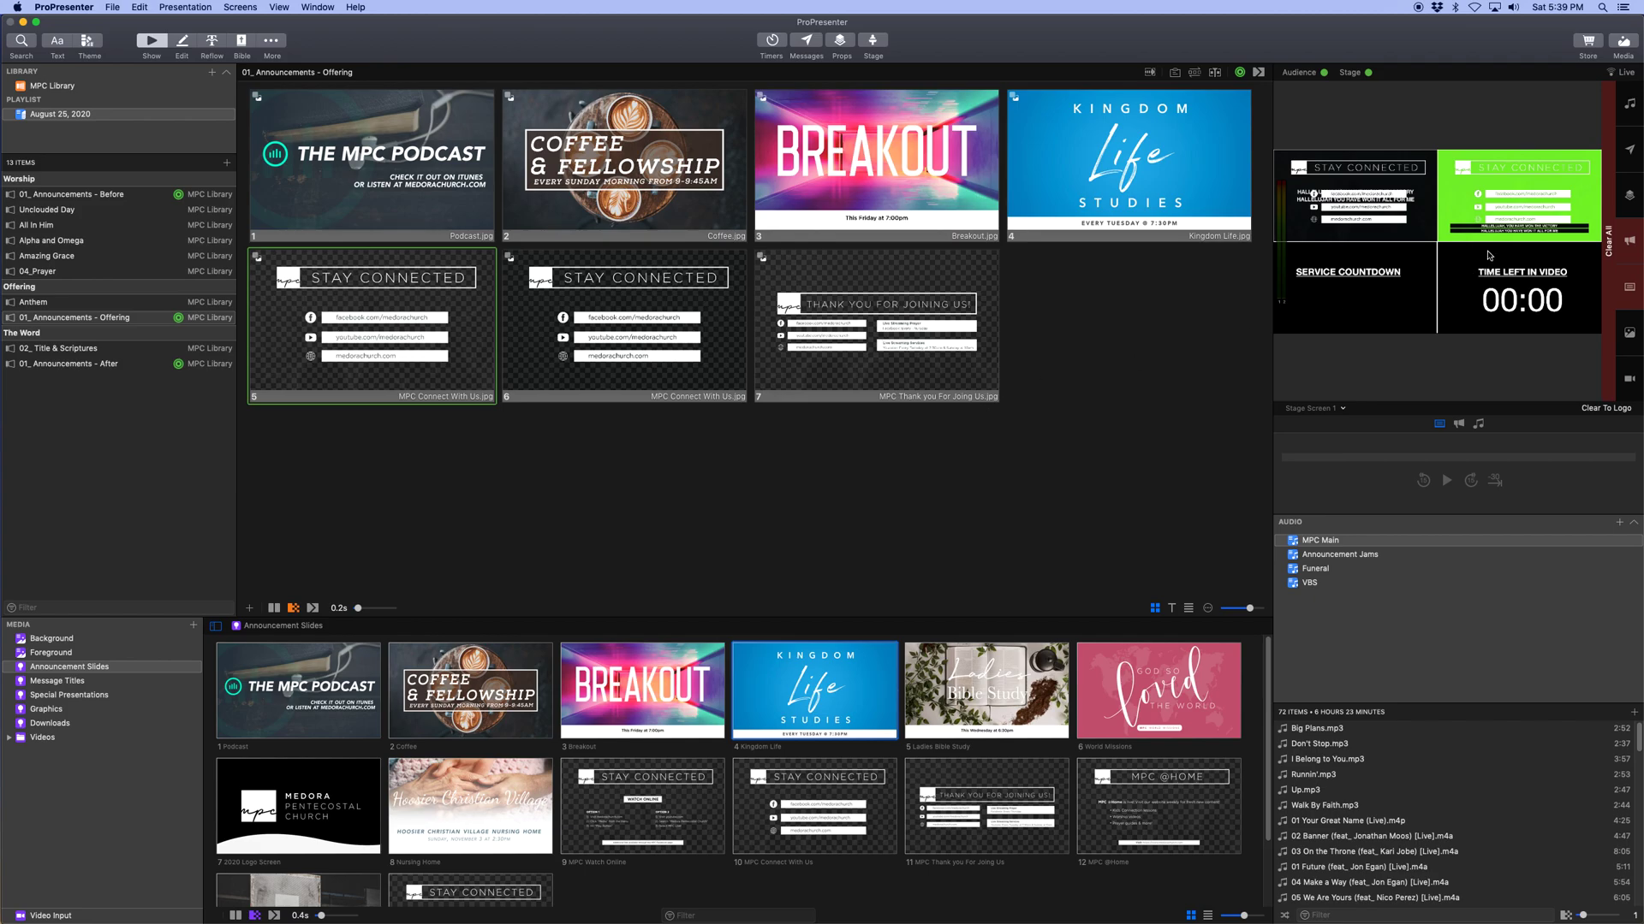
left_click(1608, 244)
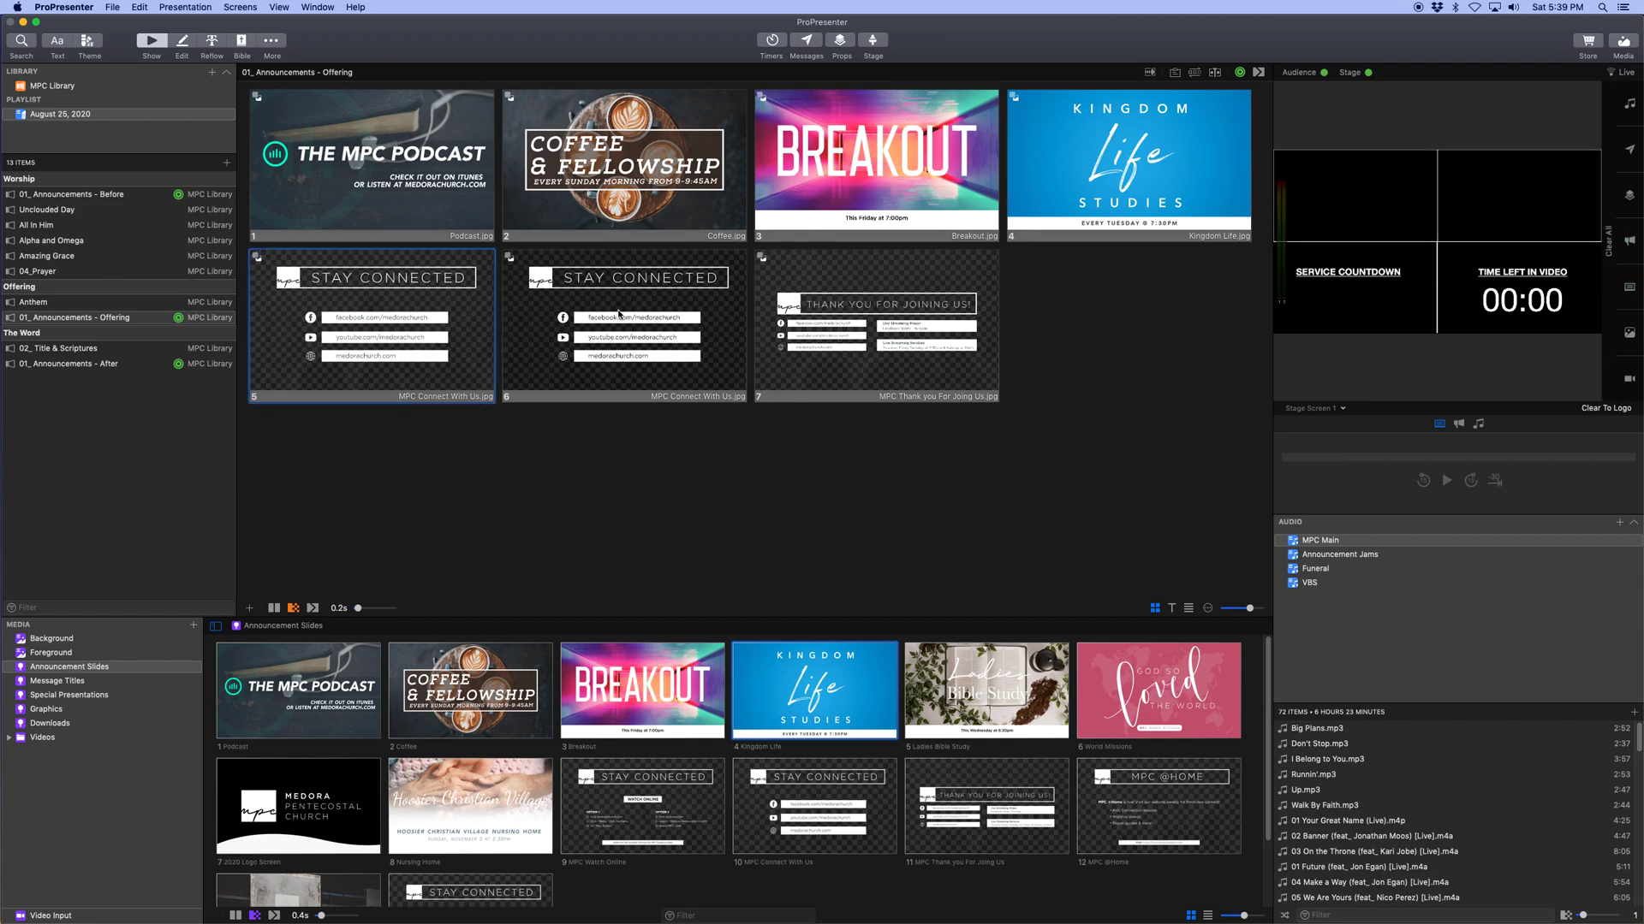
Step: Send the Podcast announcement live and set the offering announcements to advance automatically every 3.0 s
left_click(426, 184)
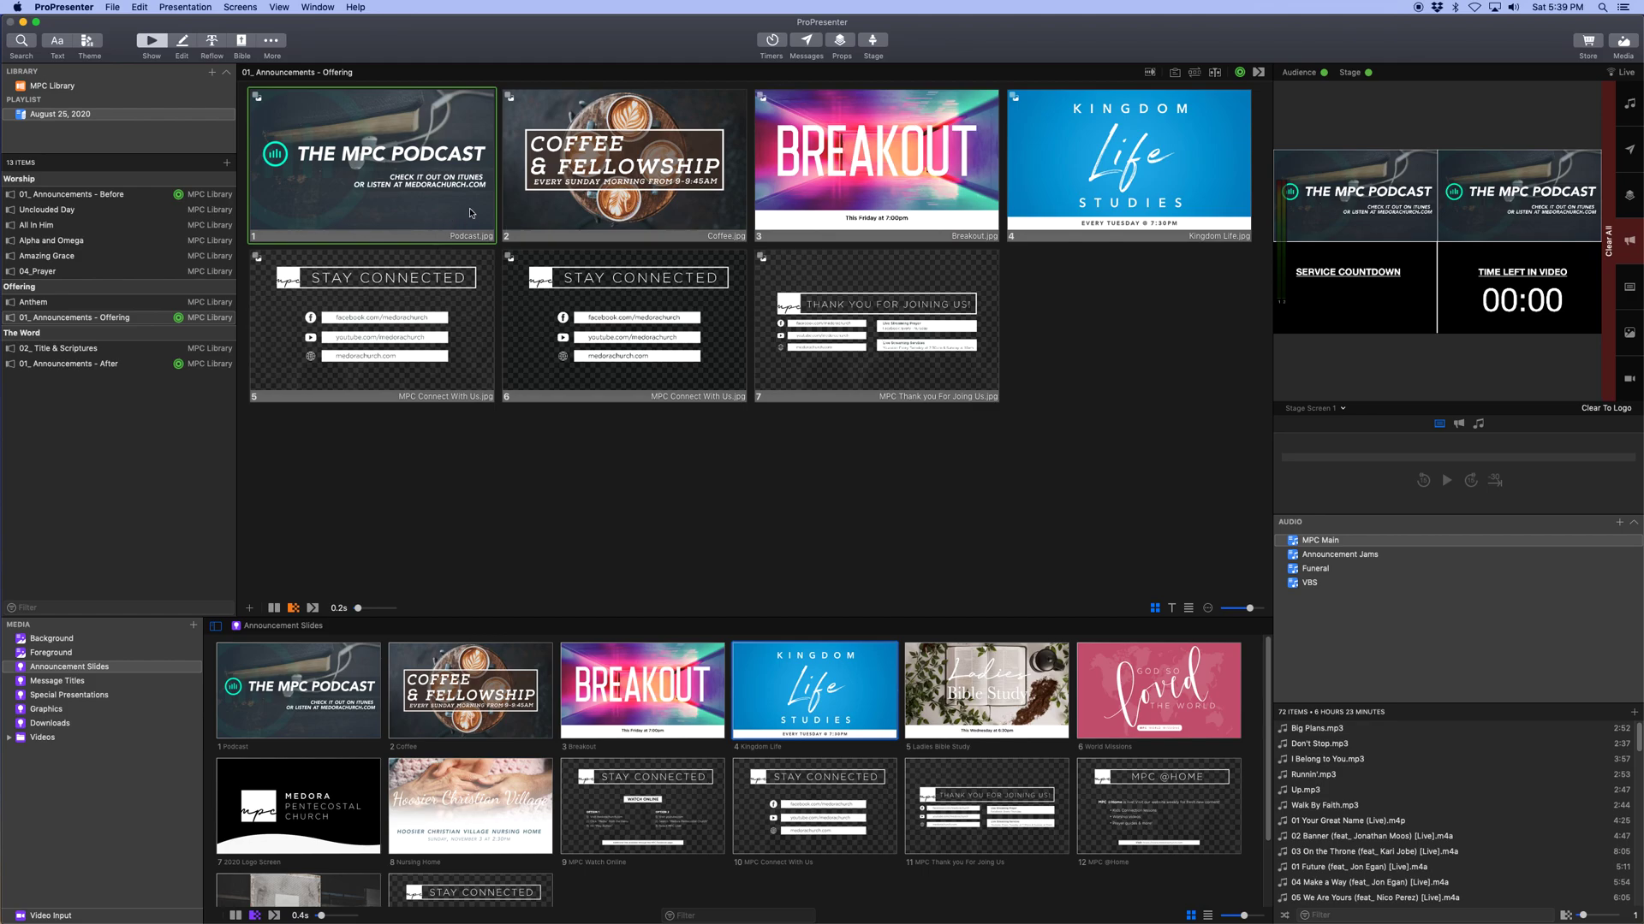
left_click(1152, 77)
left_click(1161, 105)
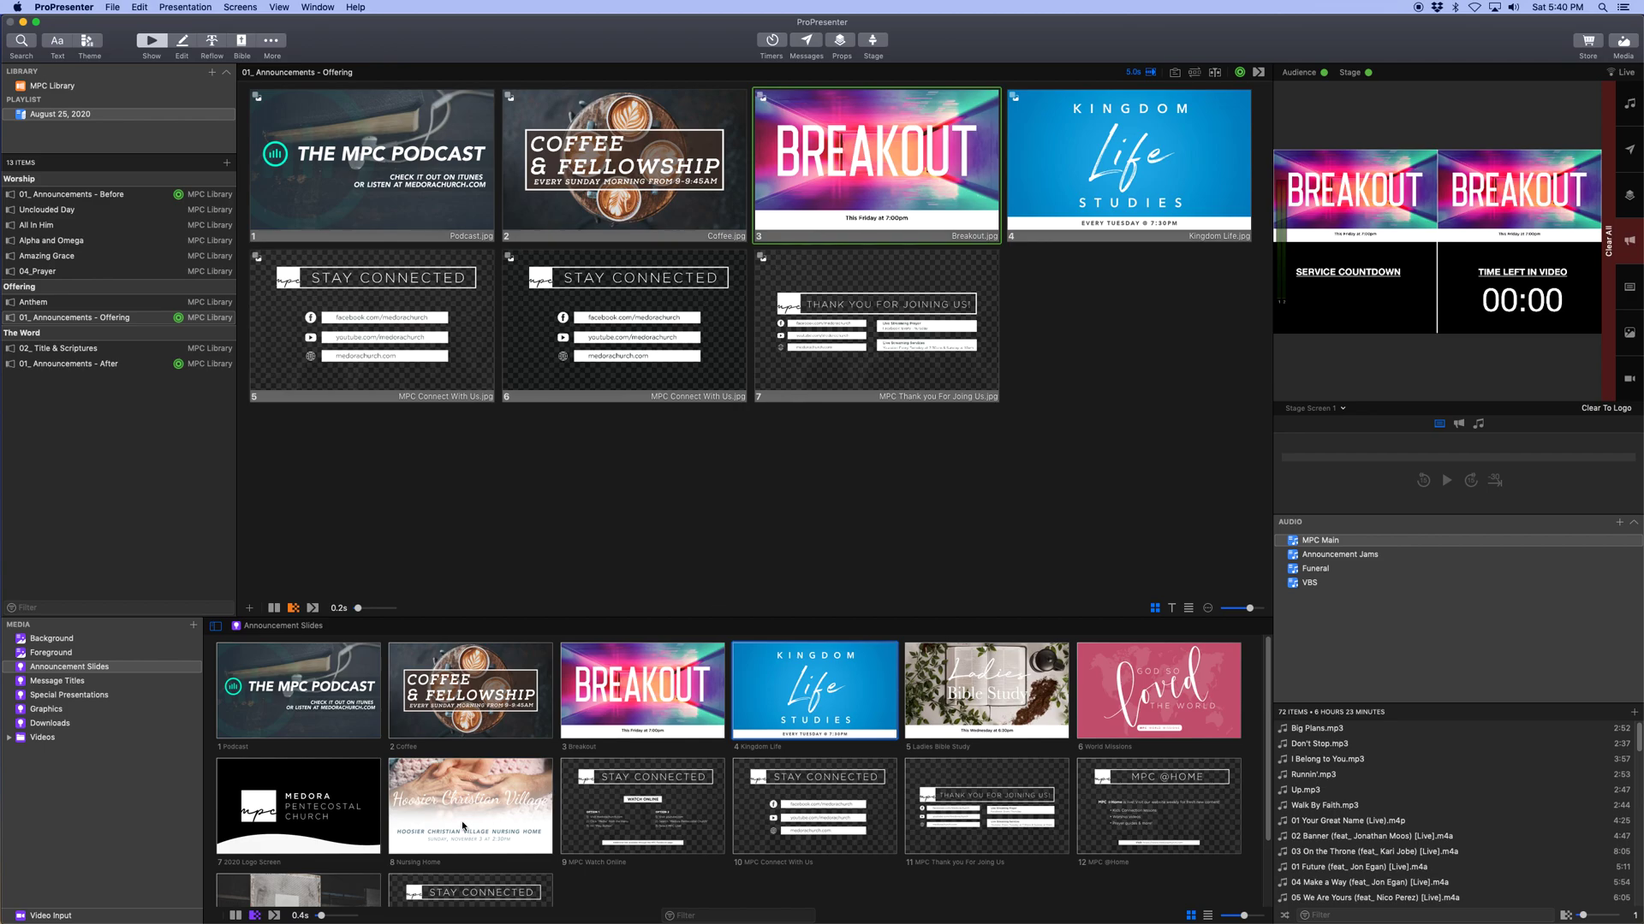
Step: Add the Nursing Home image as the last slide of 01_ Announcements - Offering while the announcements are running
left_click(484, 779)
left_click_drag(792, 612, 1035, 354)
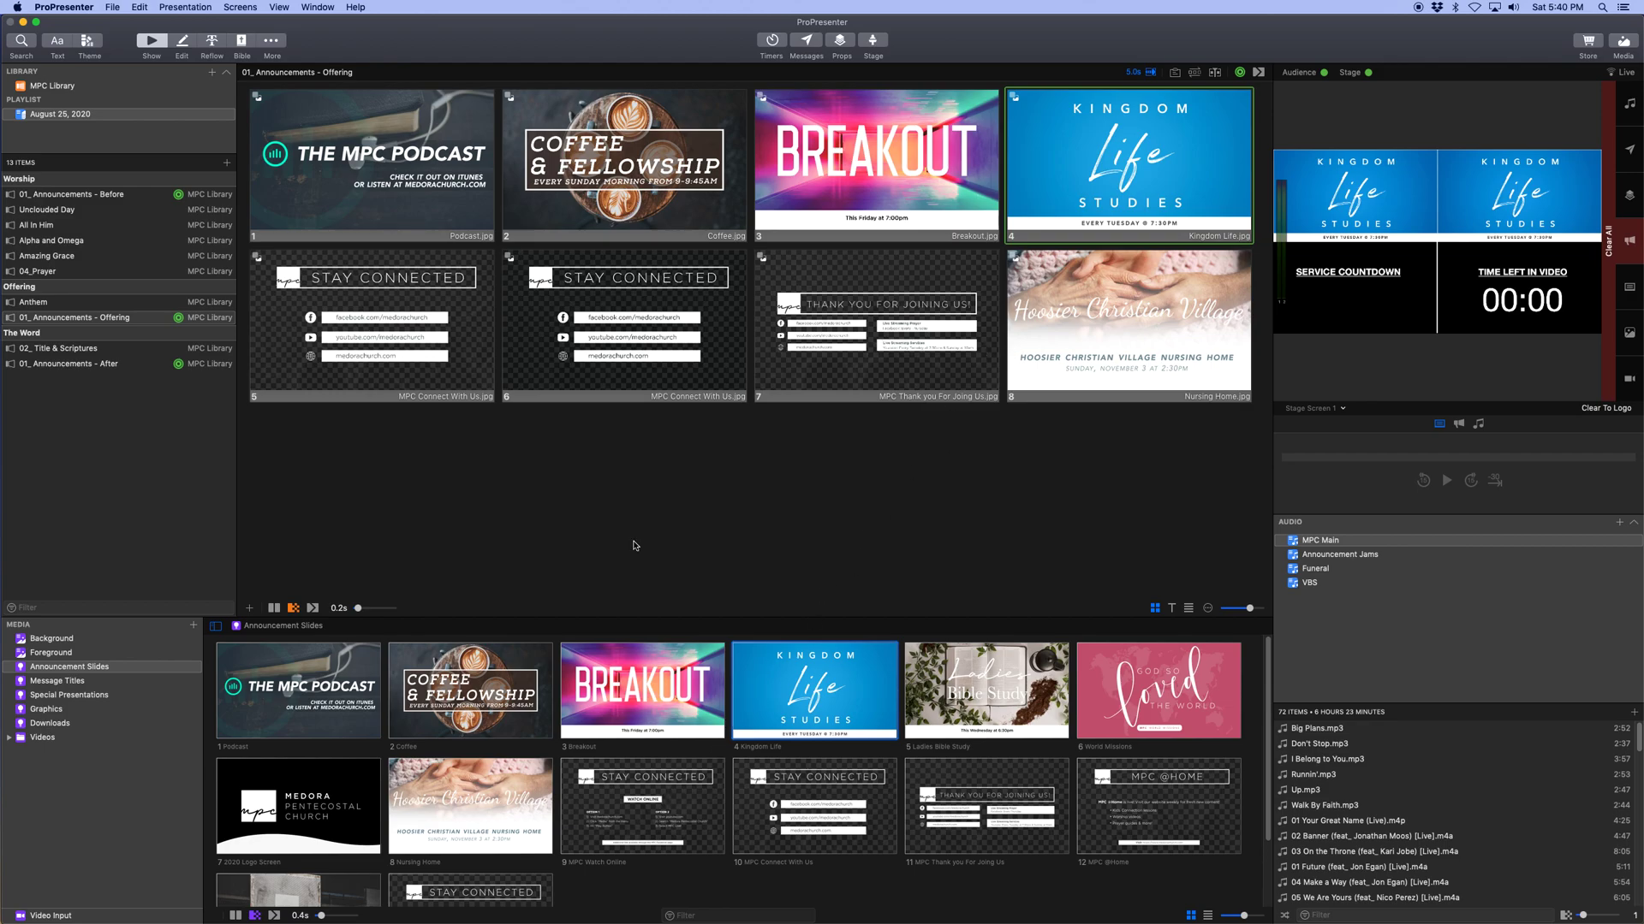
Step: Disable the second MPC Connect With Us slide in 01_ Announcements - Offering, and delete it while the announcements are running
right_click(602, 307)
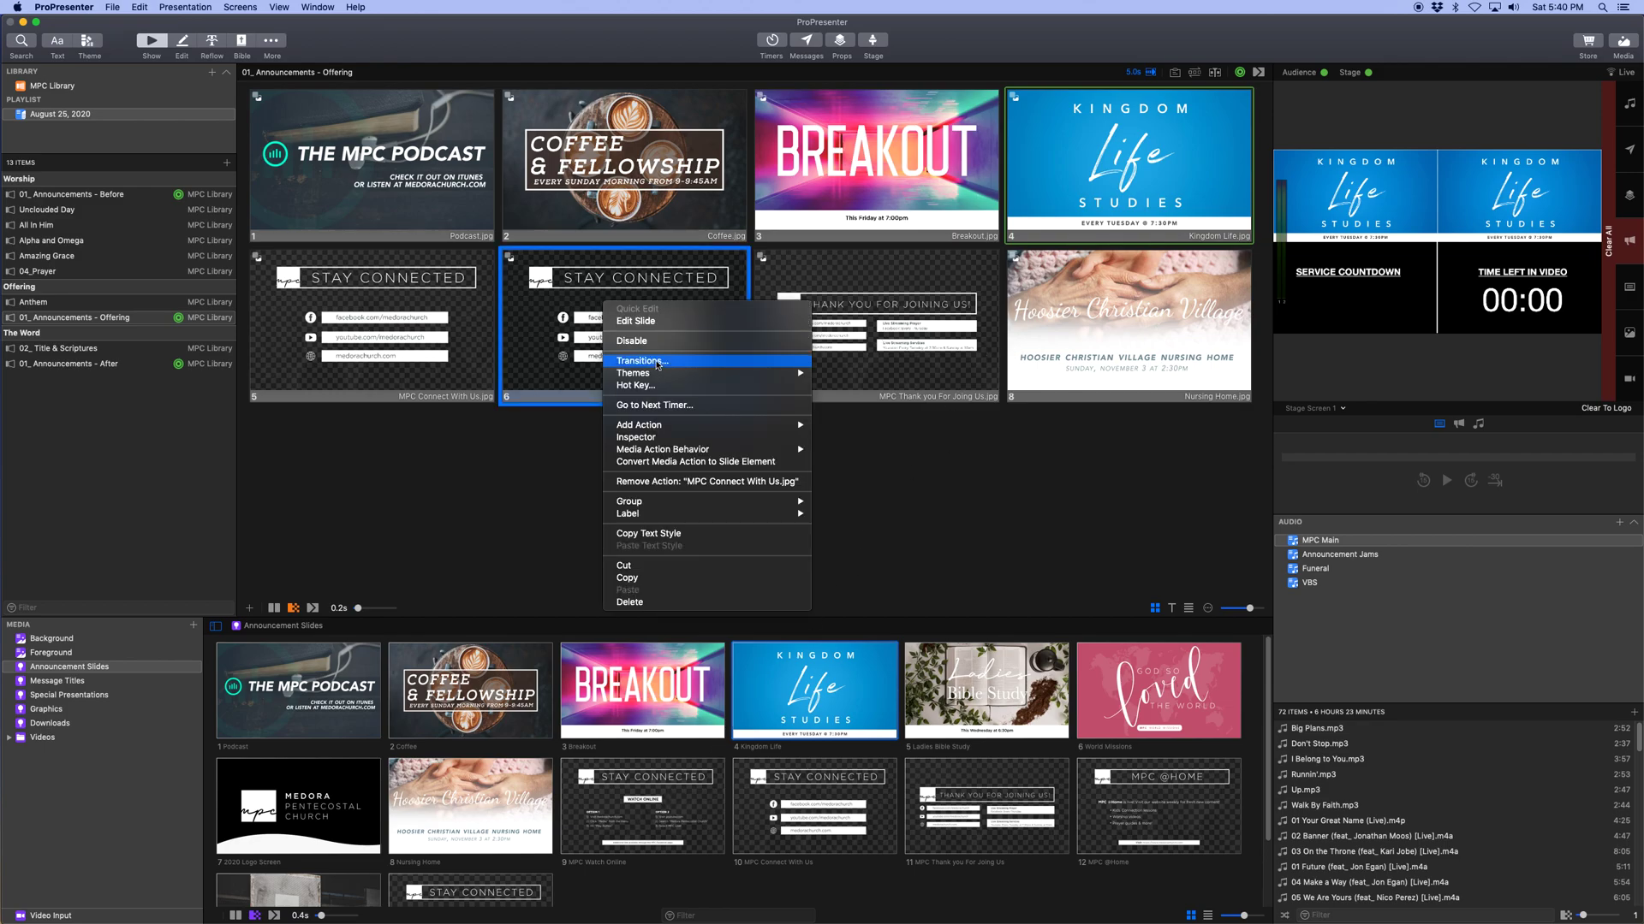
left_click(656, 341)
right_click(606, 314)
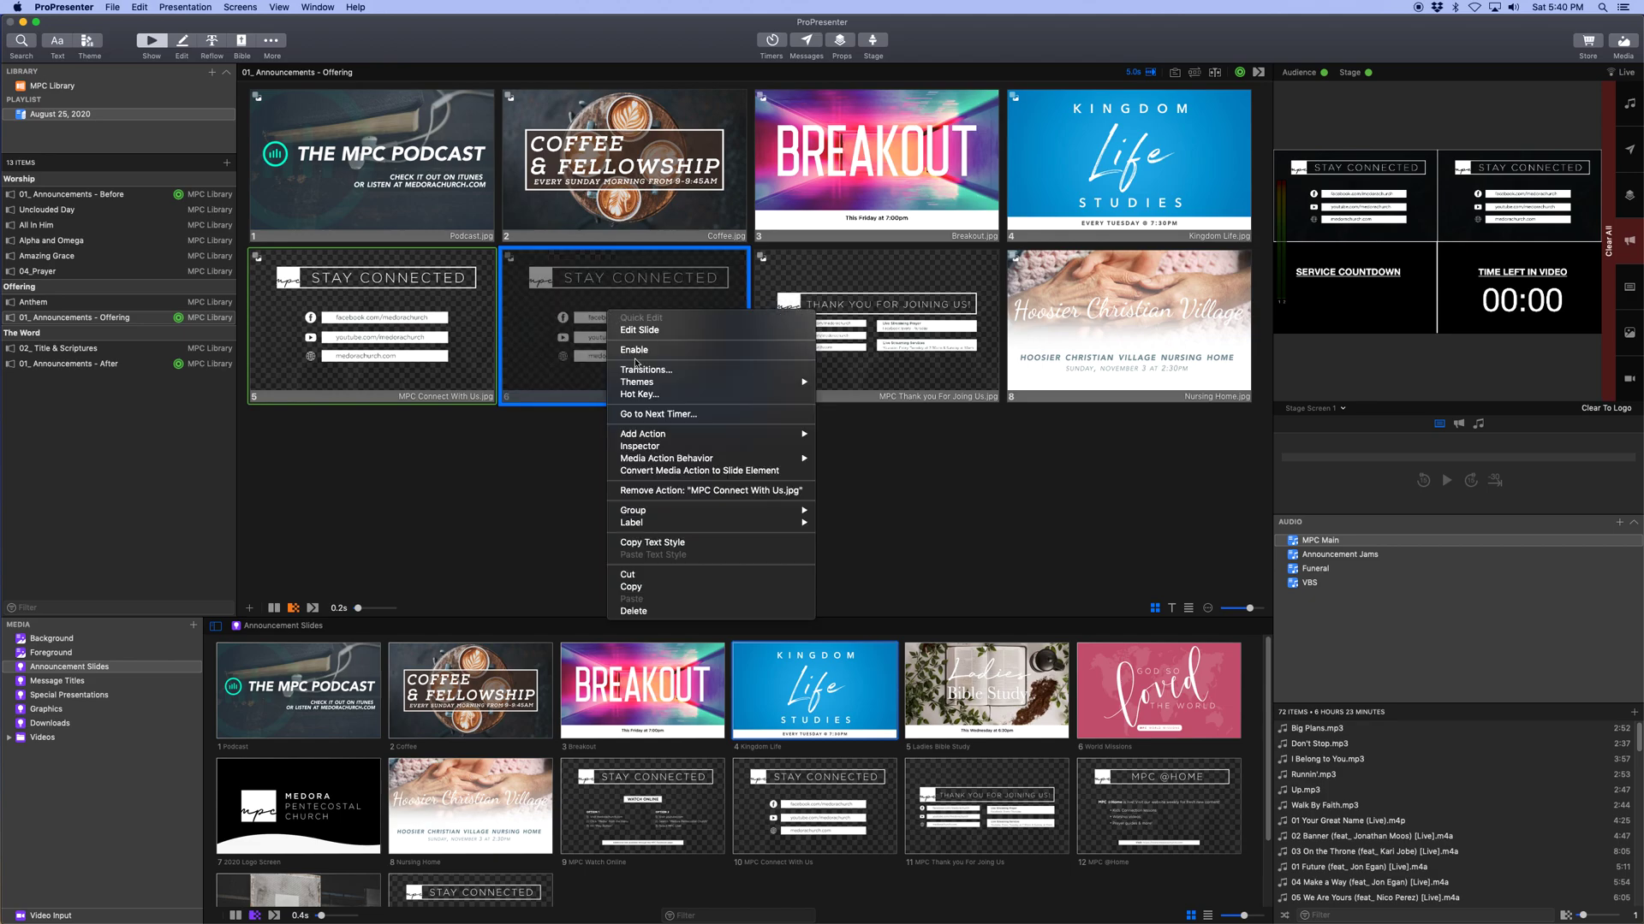
left_click(663, 610)
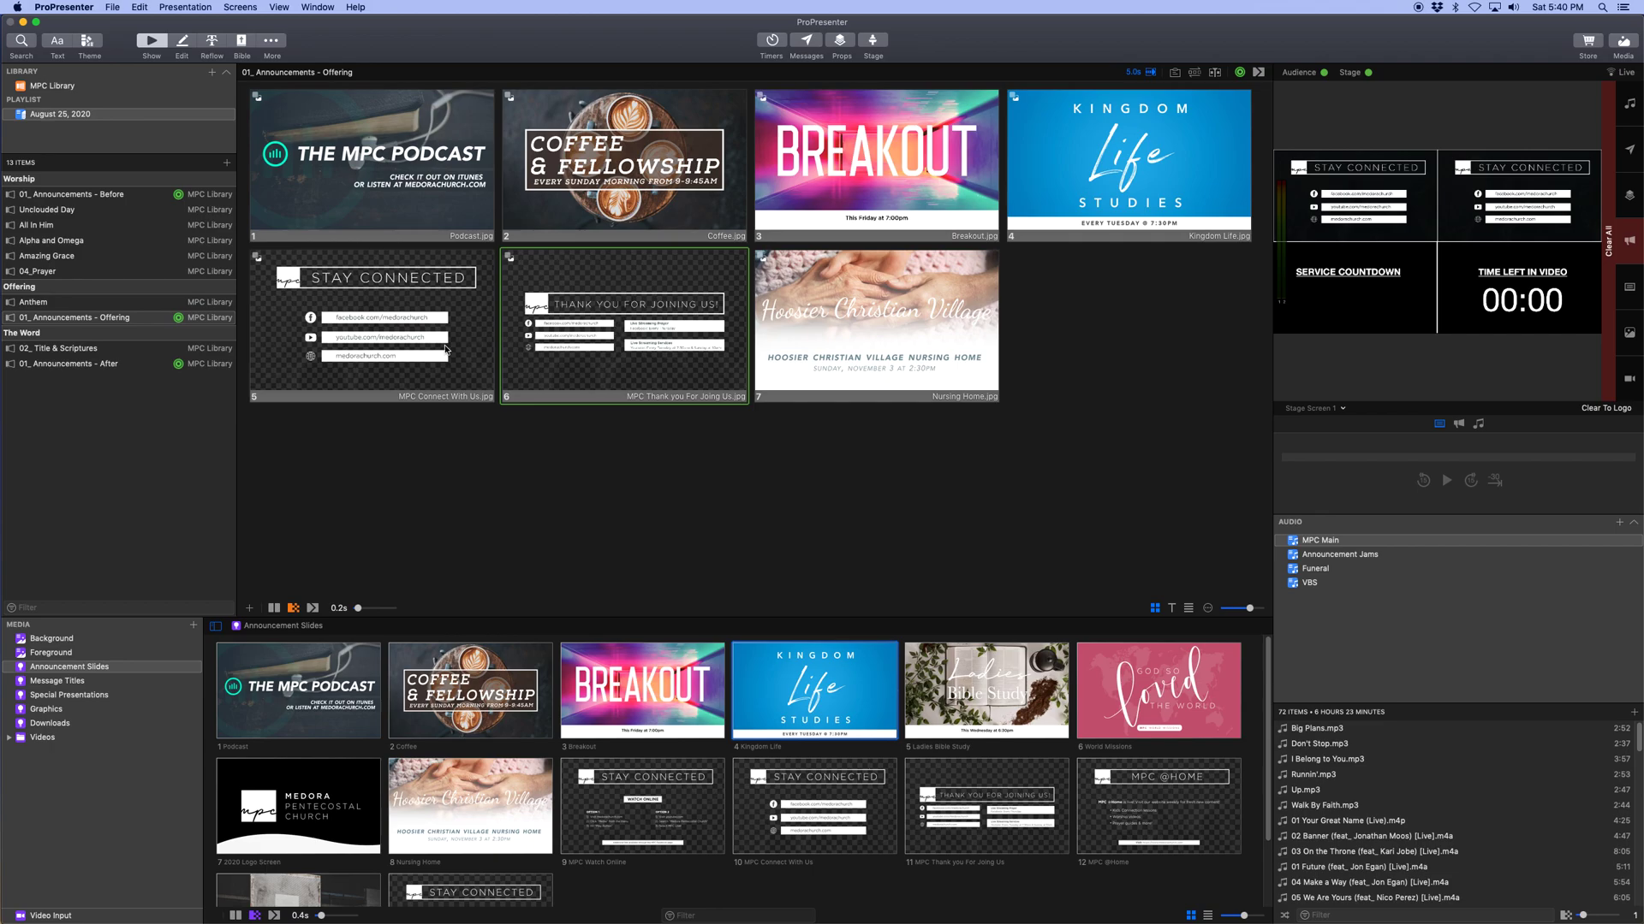
Step: Check the output layer destination of the 01_ Announcements - Offering presentation
left_click(100, 319)
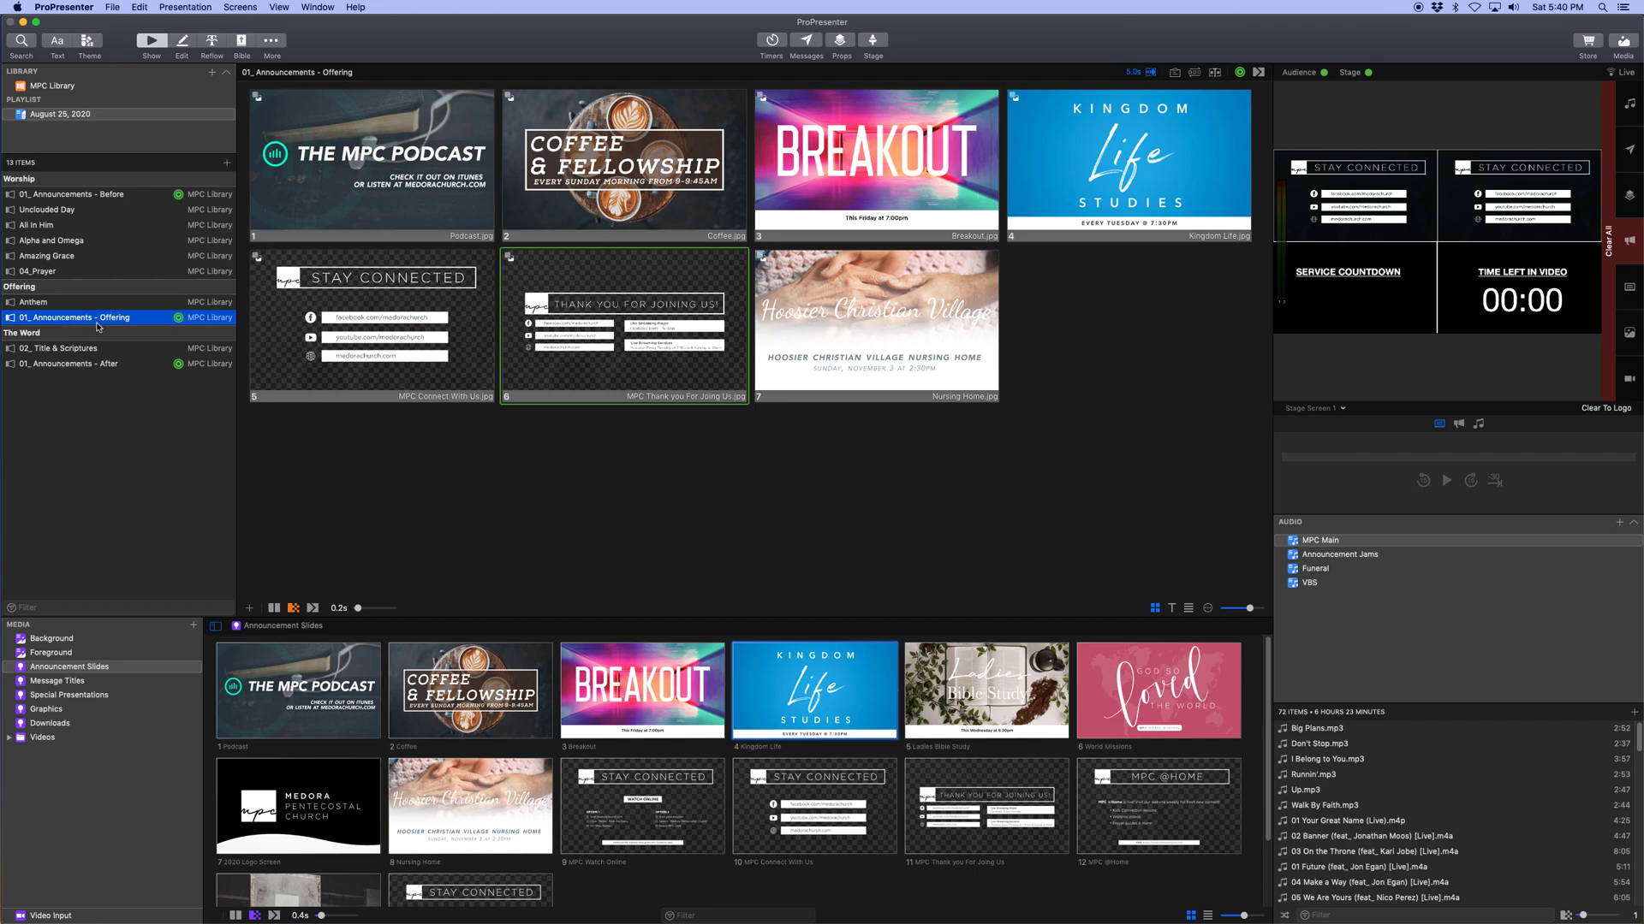
left_click(1239, 72)
left_click(1249, 96)
left_click(1143, 329)
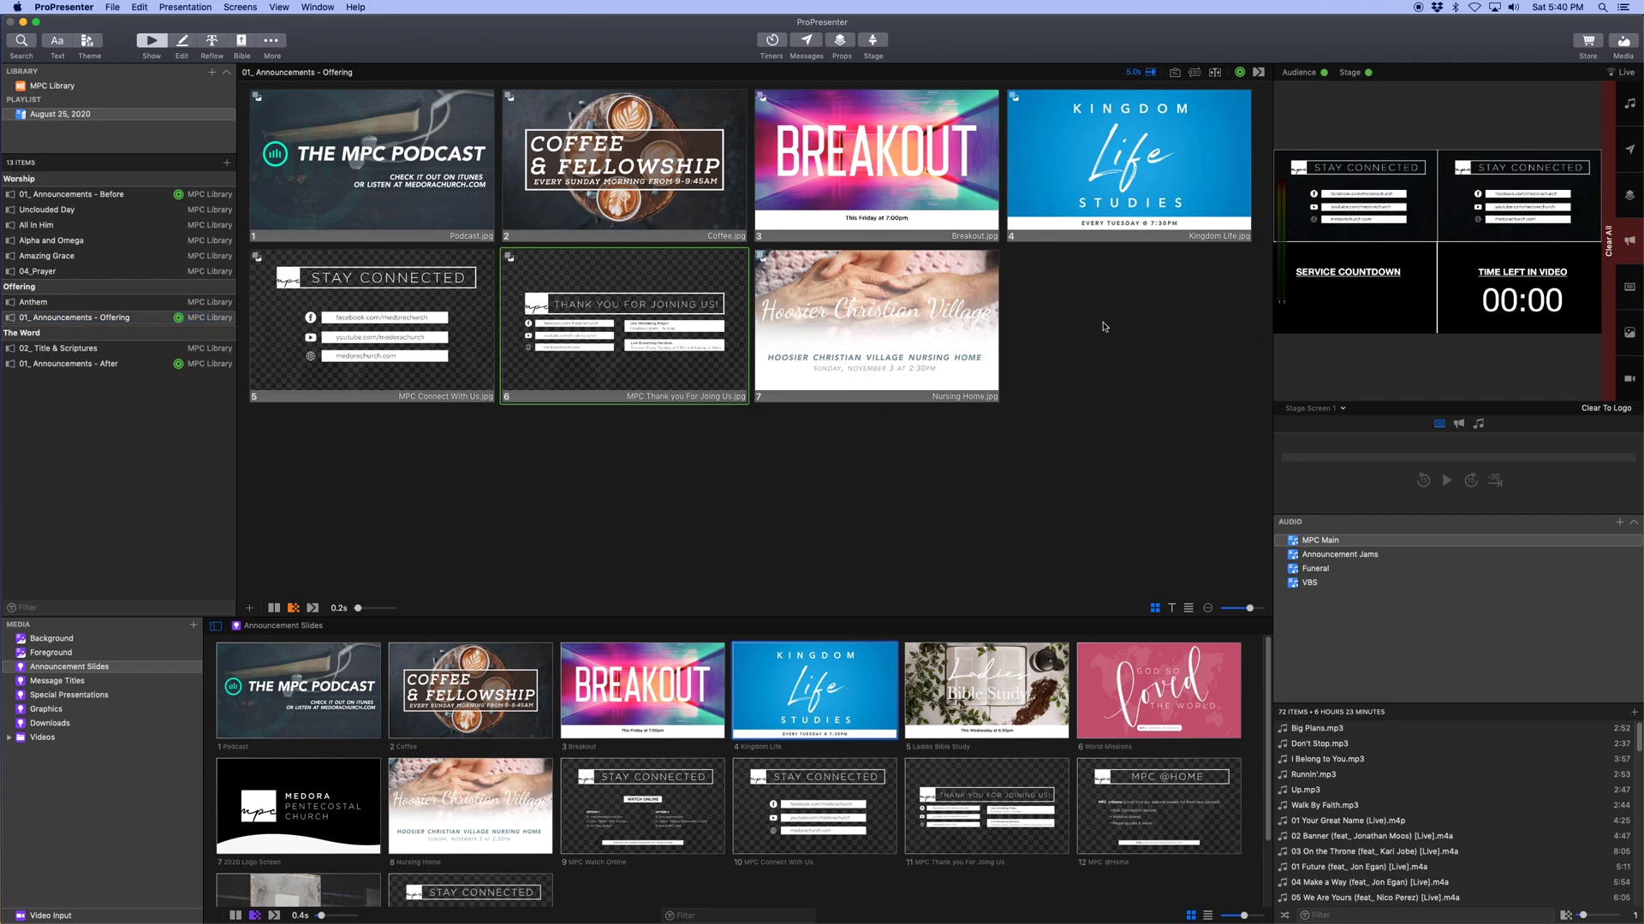
Step: Clear the live output to the logo and open the 02_ Title & Scriptures presentation
left_click(1601, 411)
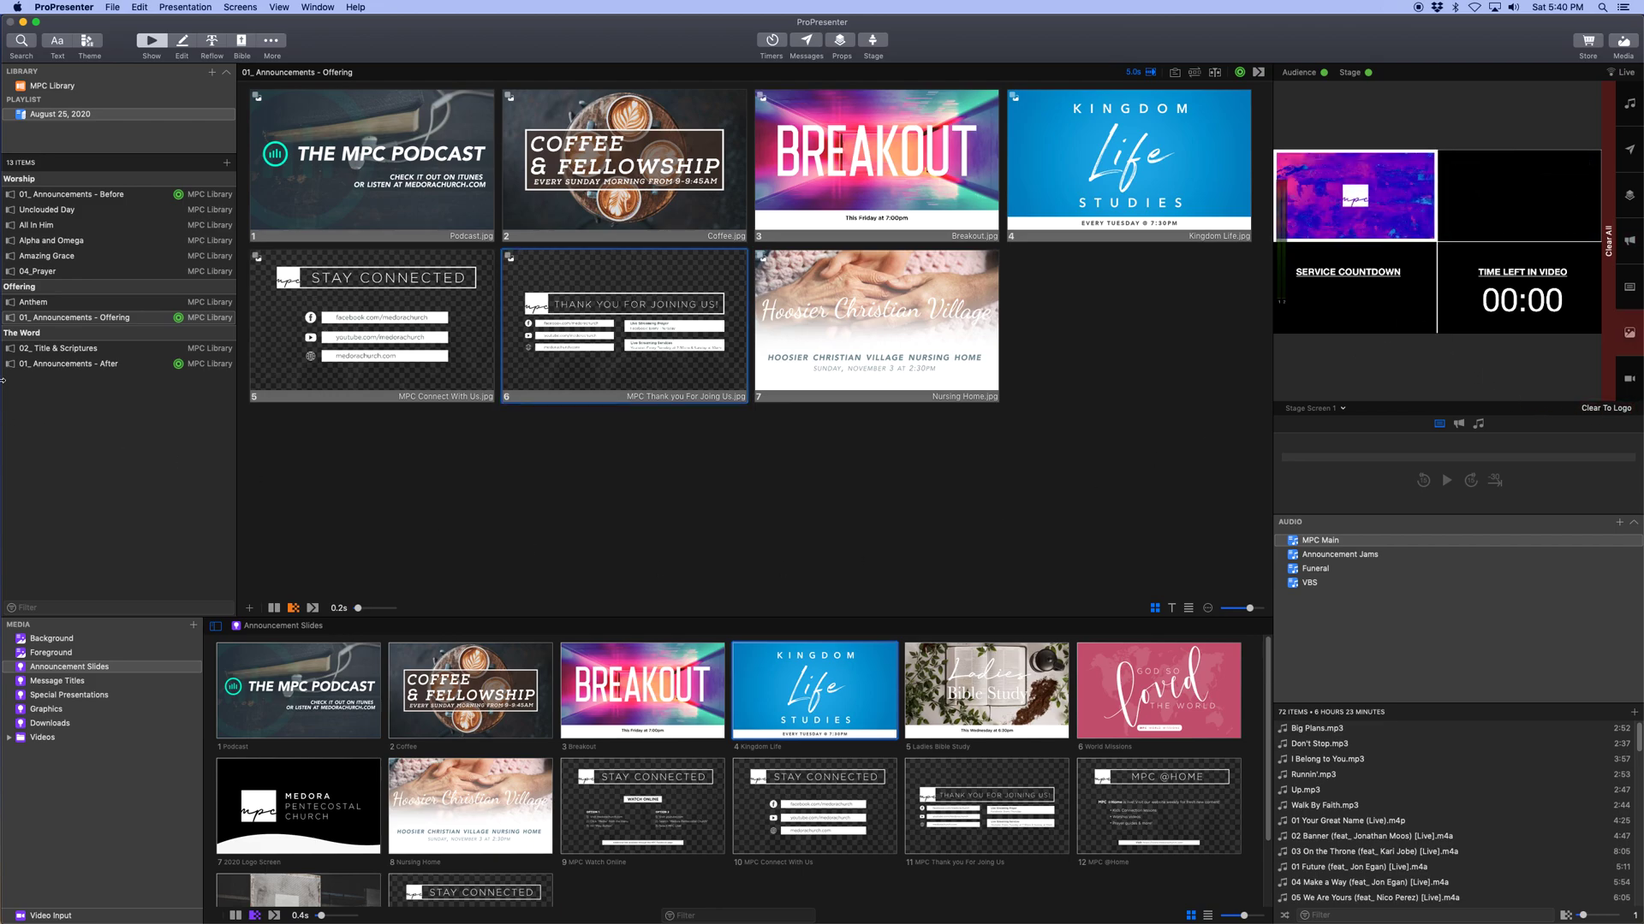
left_click(77, 349)
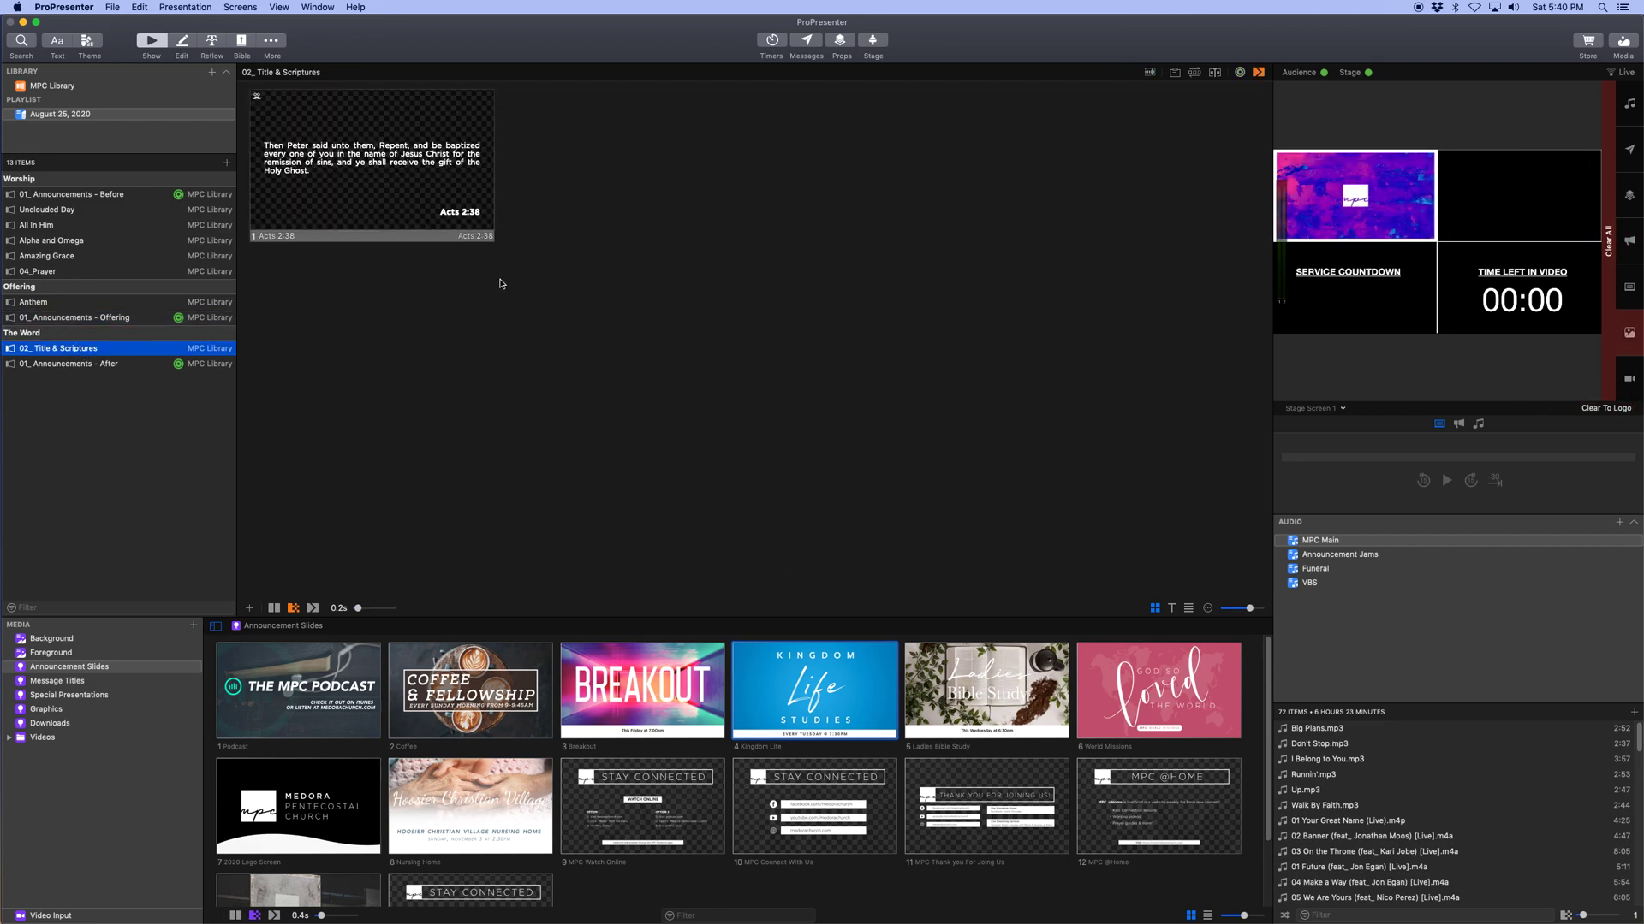